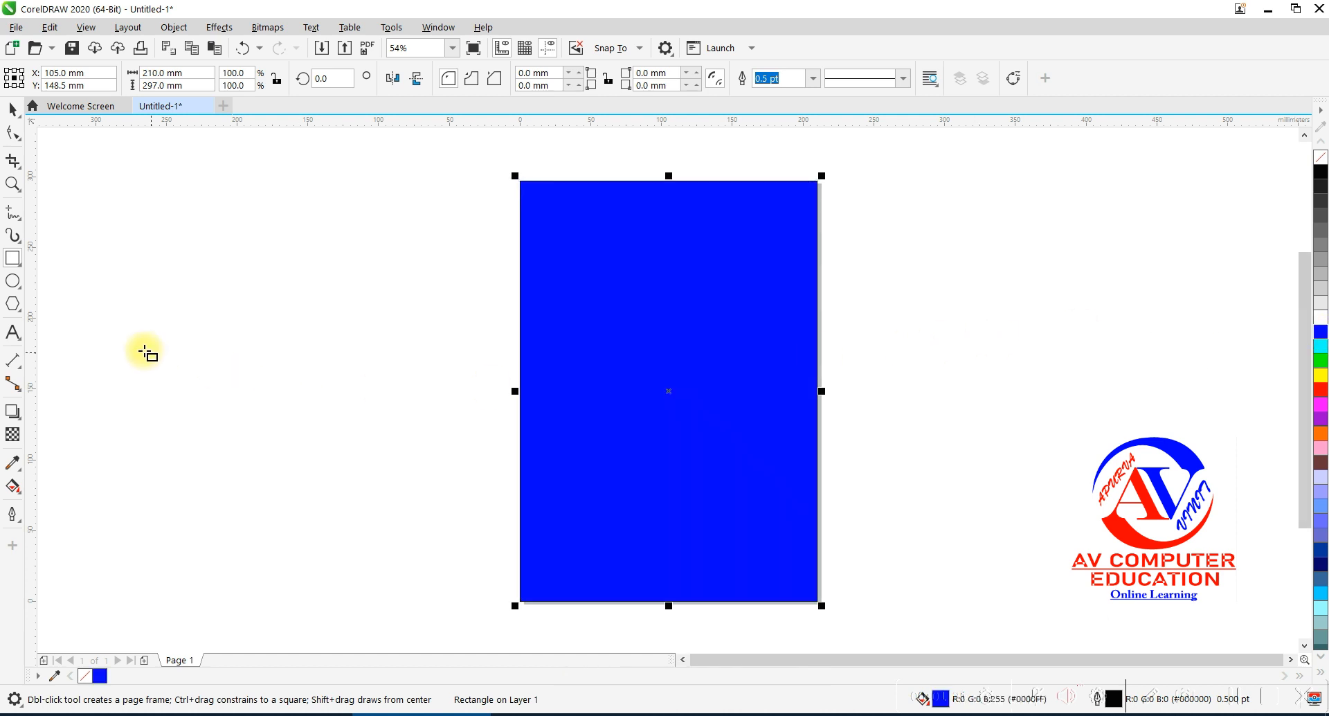
Draw a triangle about 70 mm wide and 61 mm high on the blue page, with a 2.0 pt white outline and no fill
{"action": "left_click", "coordinate": [12, 303]}
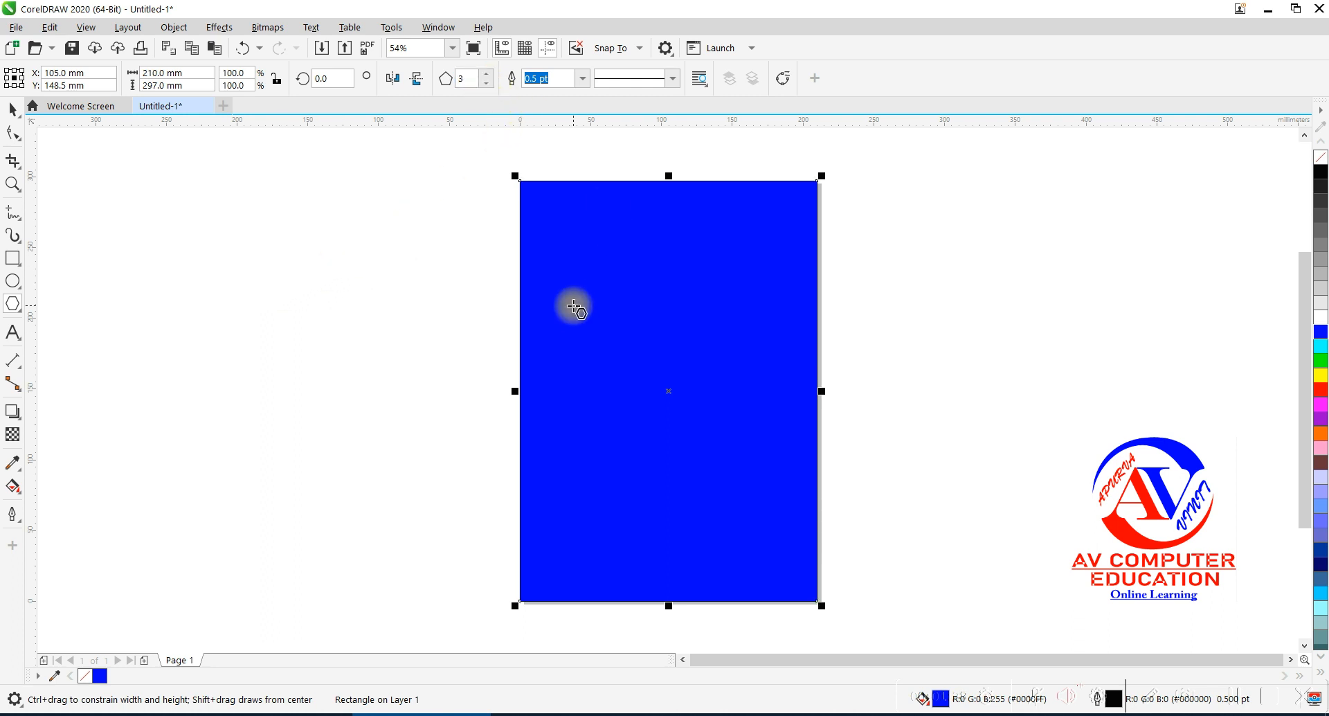
{"action": "left_click_drag", "start_coordinate": [574, 305], "coordinate": [684, 415]}
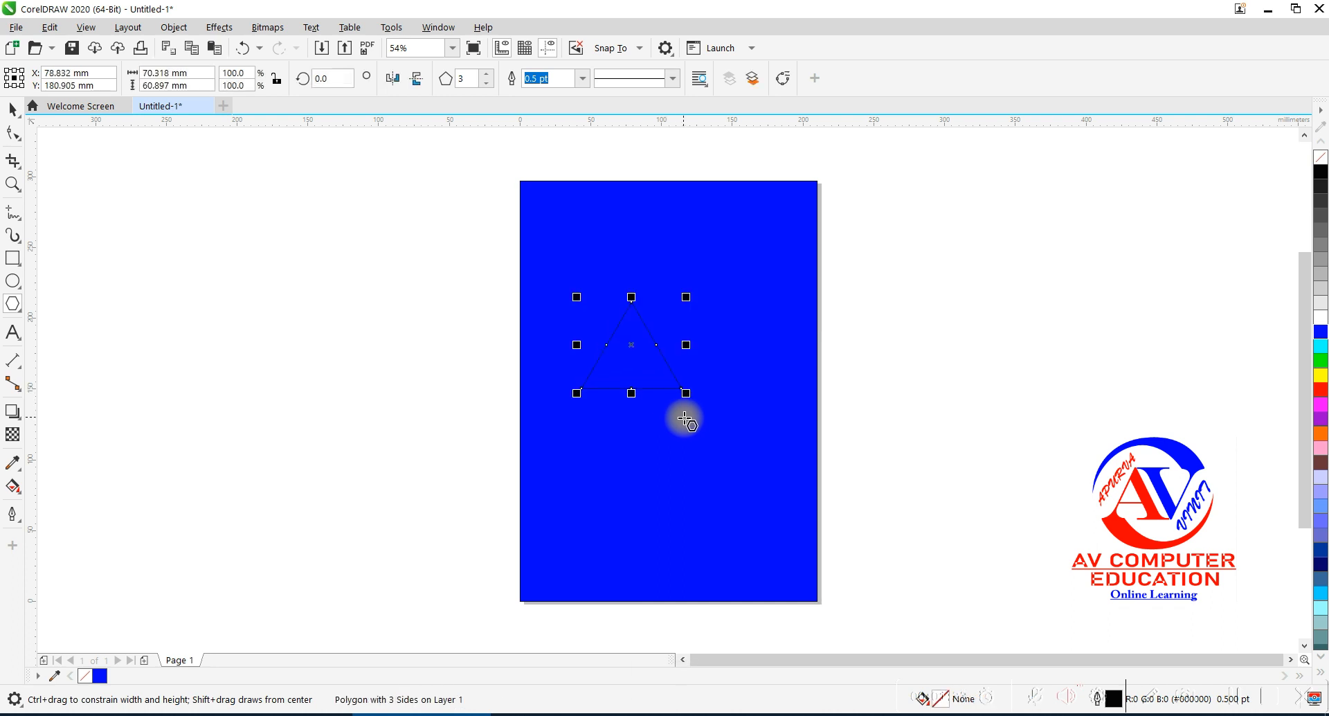
{"action": "left_click", "coordinate": [581, 78]}
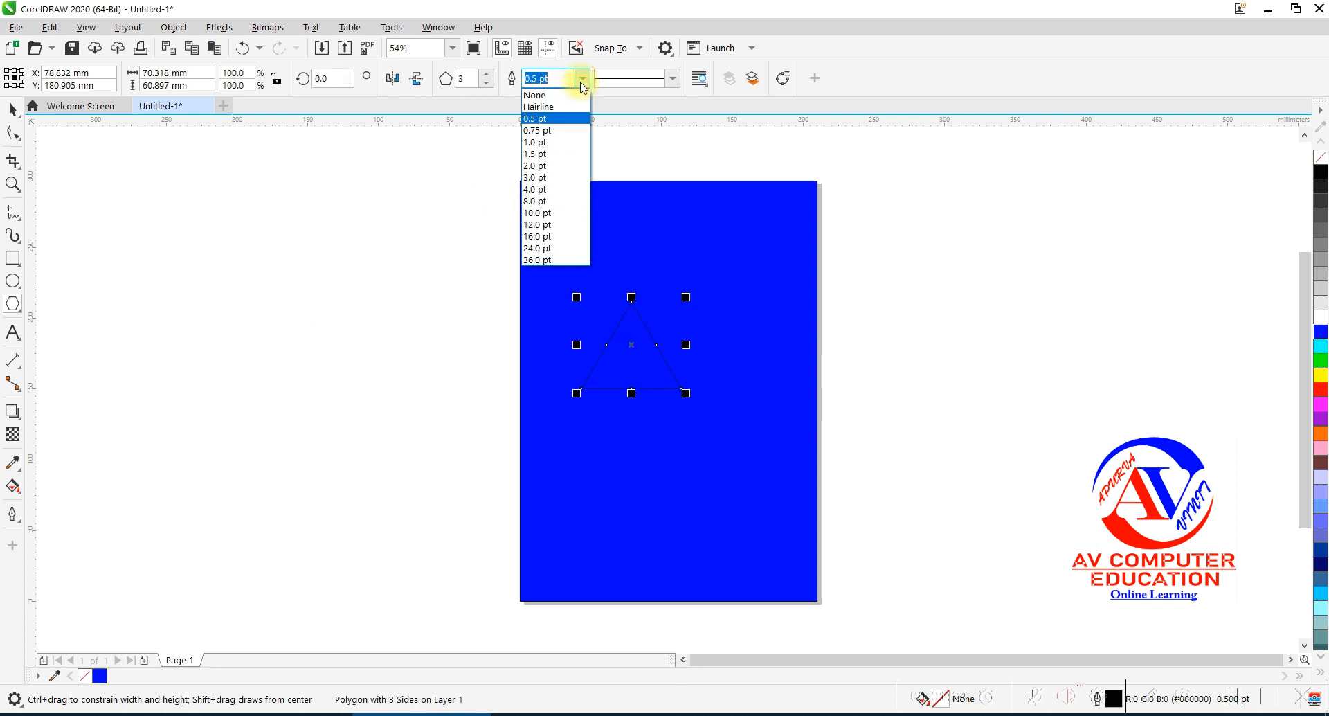
{"action": "left_click", "coordinate": [552, 166]}
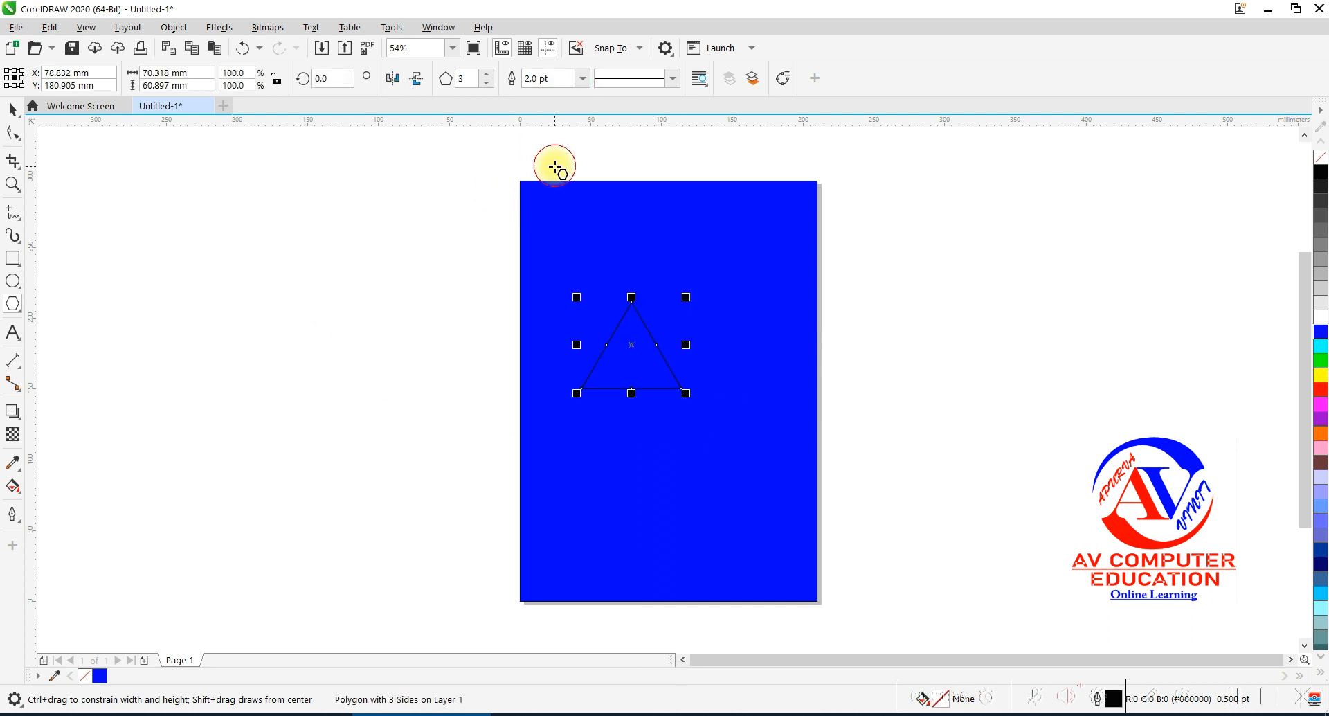
{"action": "right_click", "coordinate": [1320, 319]}
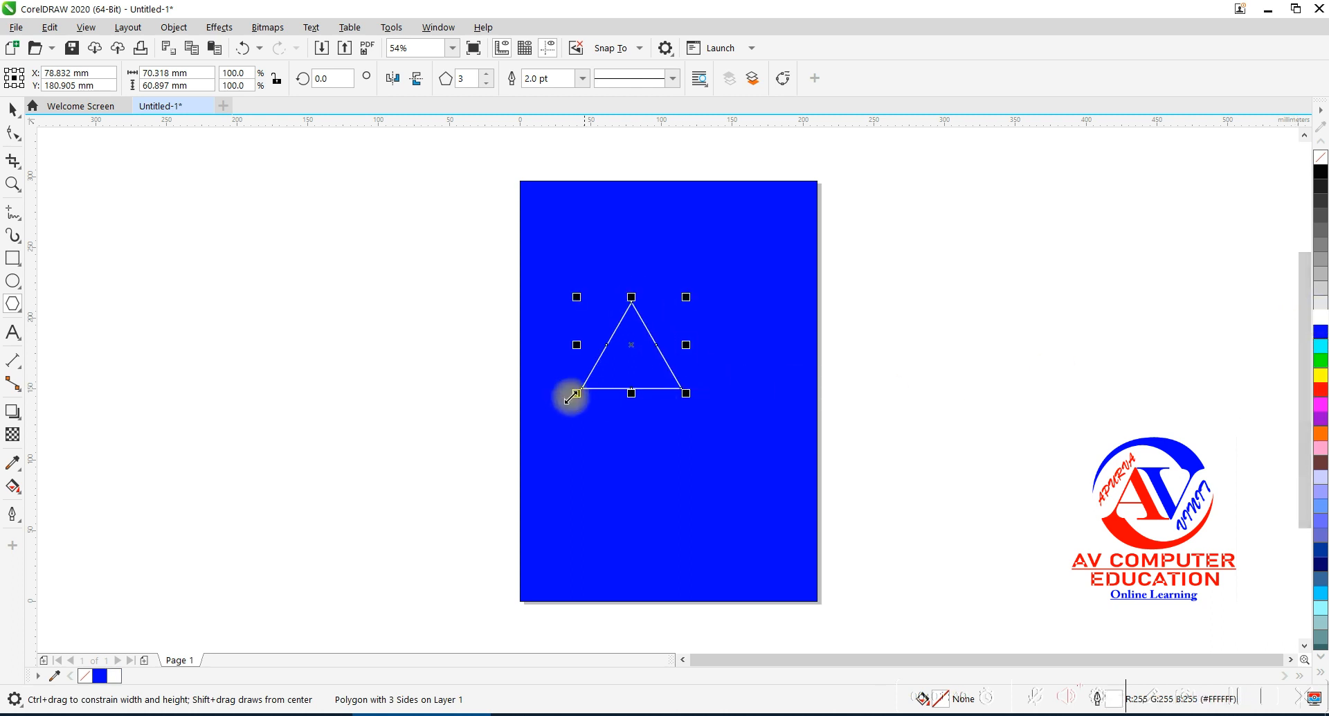
{"action": "left_click", "coordinate": [12, 109]}
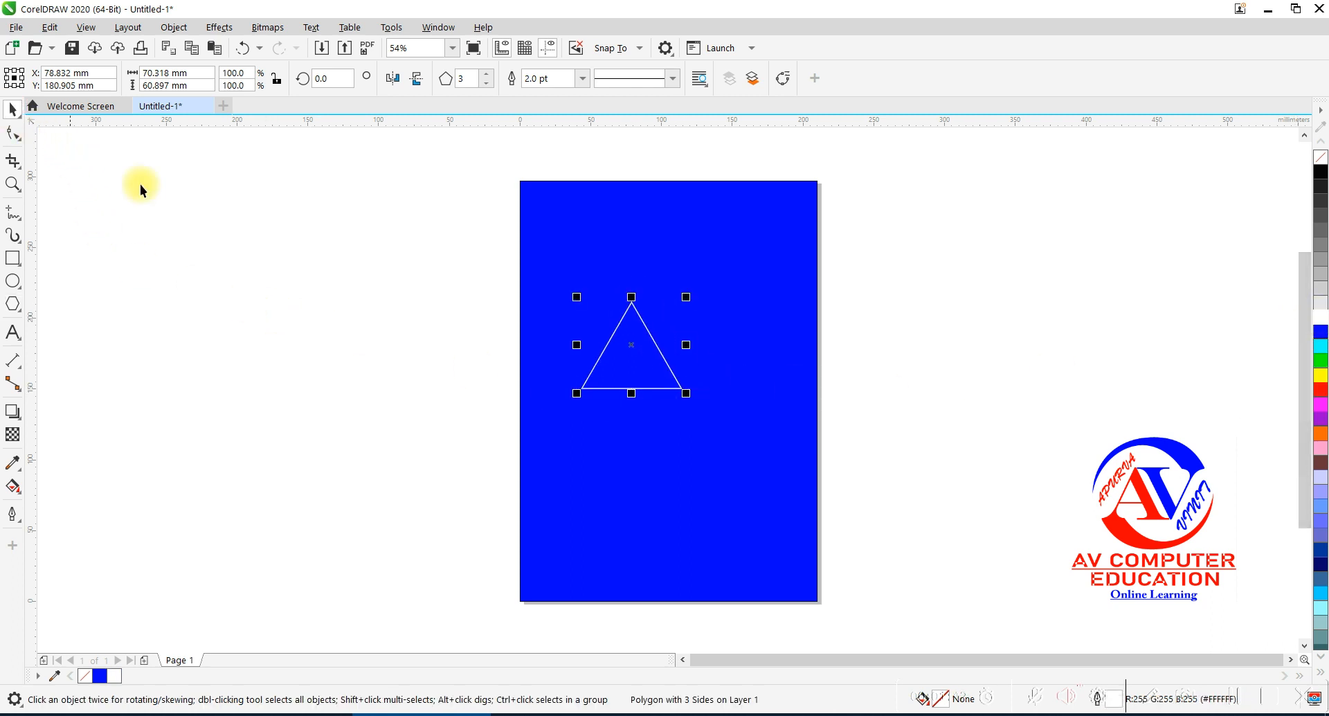
{"action": "left_click", "coordinate": [455, 320]}
Draw a six-sided polygon about 33 mm wide and 38 mm high above the triangle, with white fill and white outline
{"action": "left_click", "coordinate": [13, 303]}
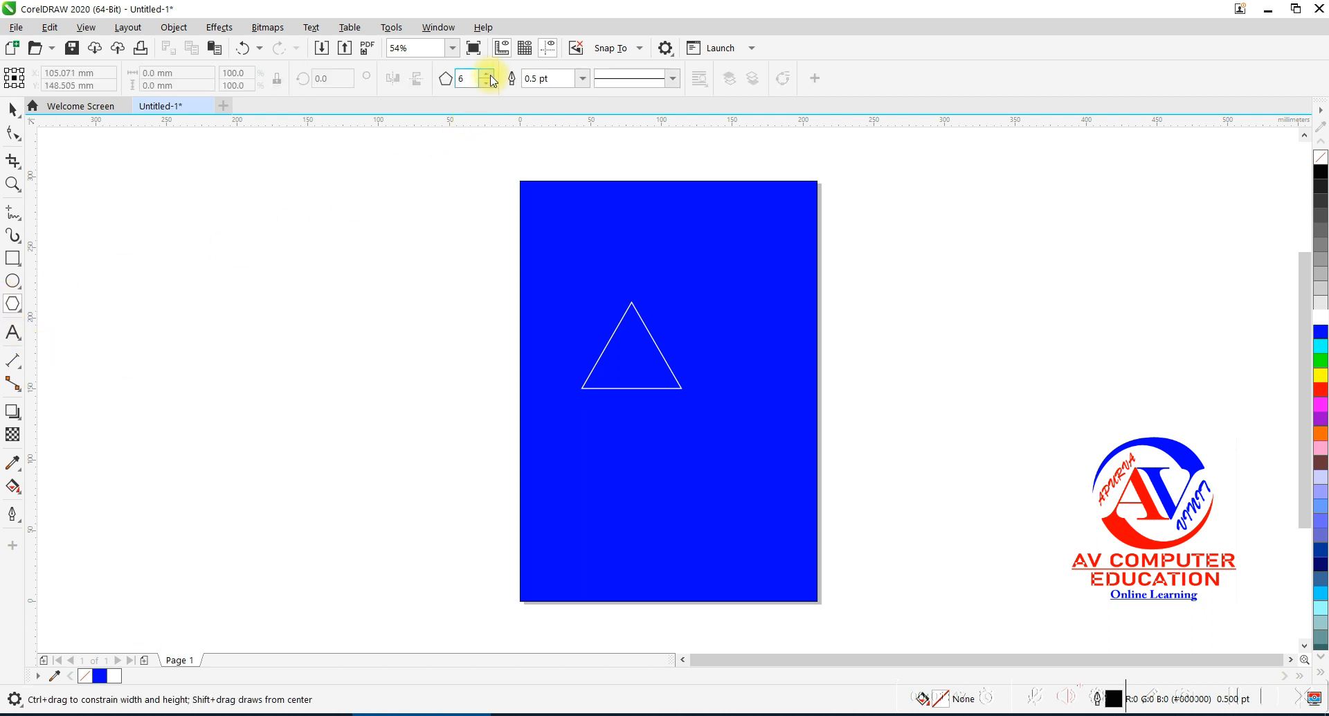
{"action": "left_click_drag", "start_coordinate": [580, 227], "coordinate": [632, 268]}
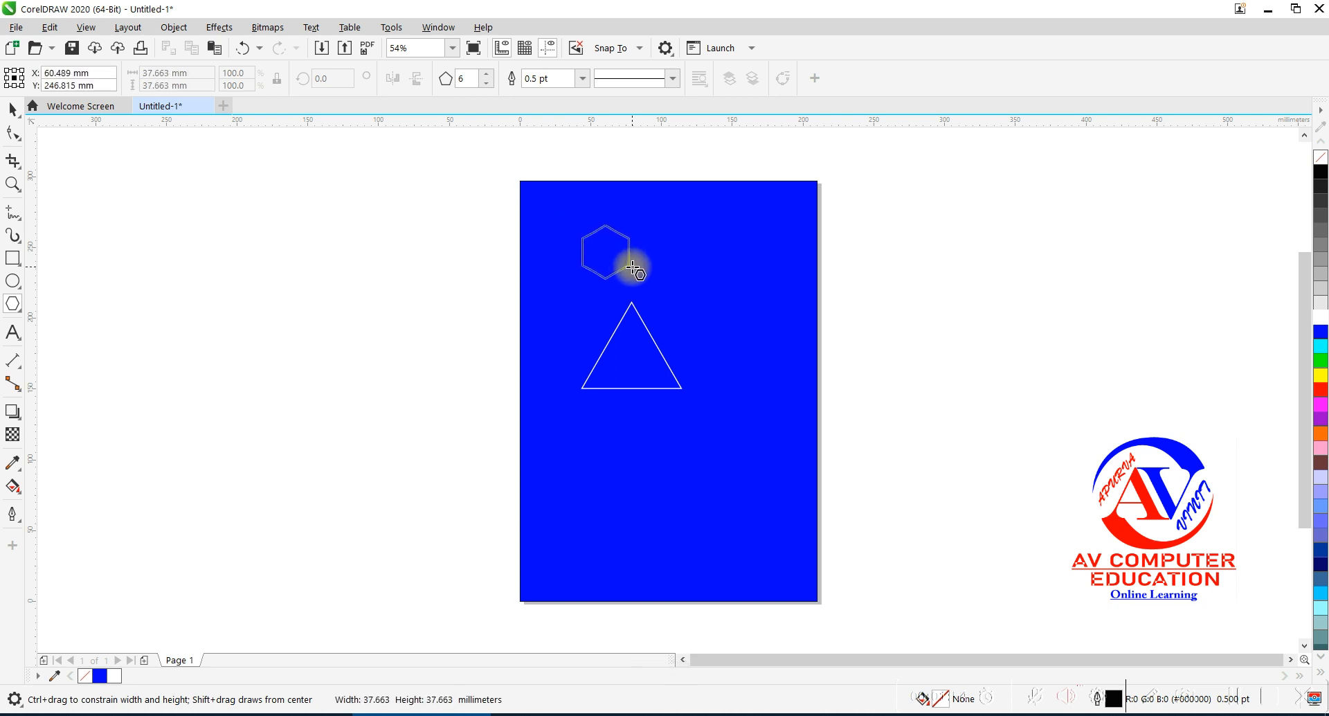
{"action": "left_click_drag", "start_coordinate": [631, 267], "coordinate": [633, 268]}
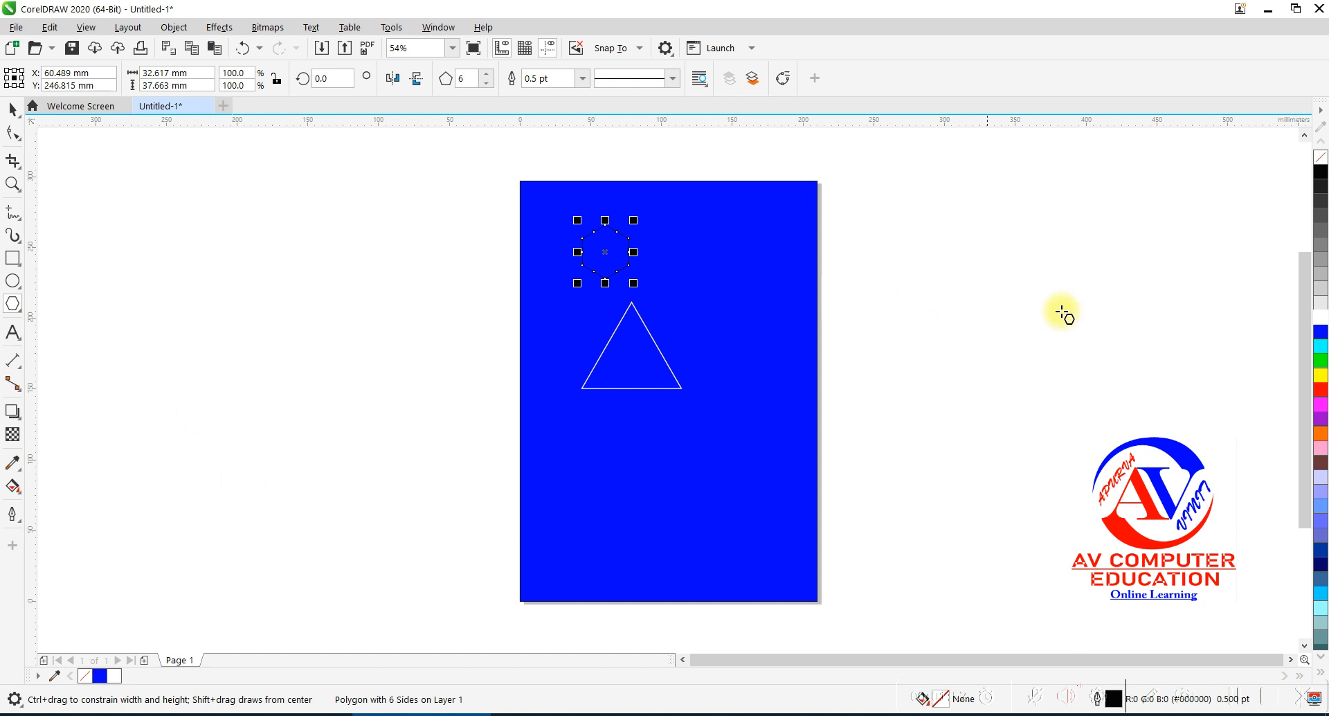
{"action": "left_click", "coordinate": [1320, 317]}
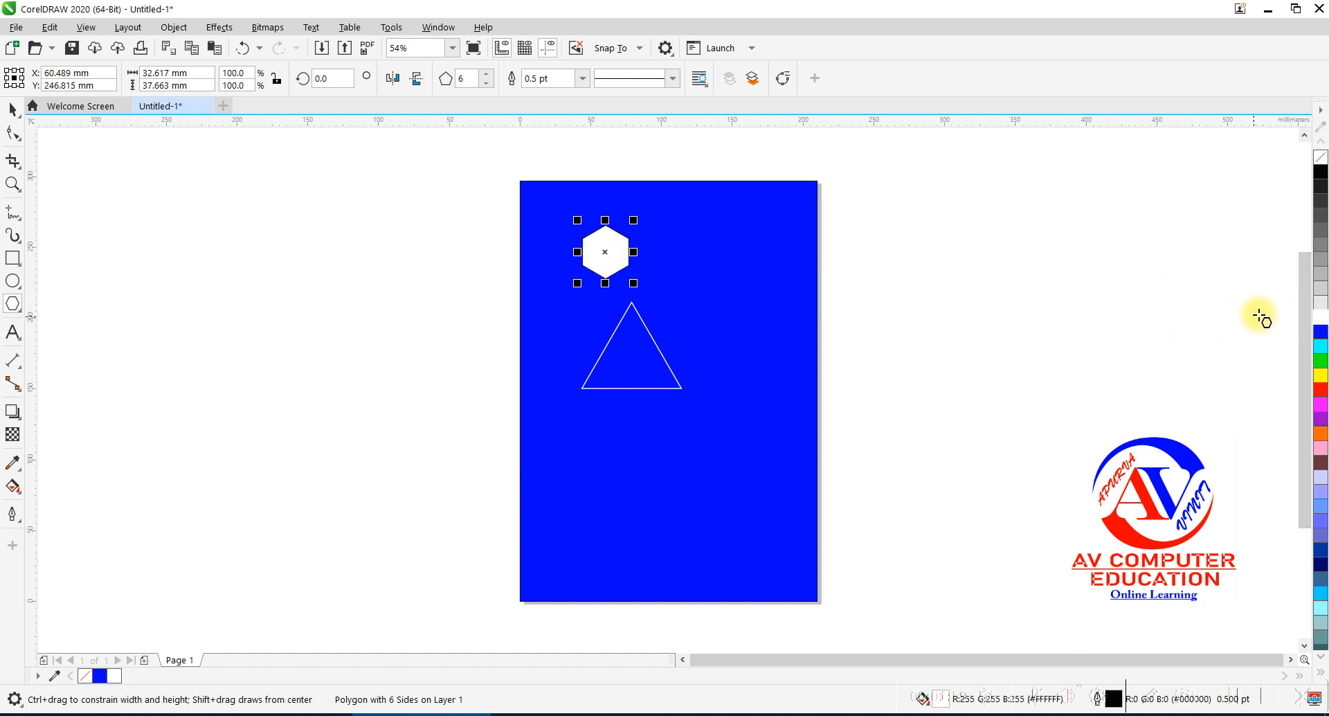
{"action": "right_click", "coordinate": [1320, 317]}
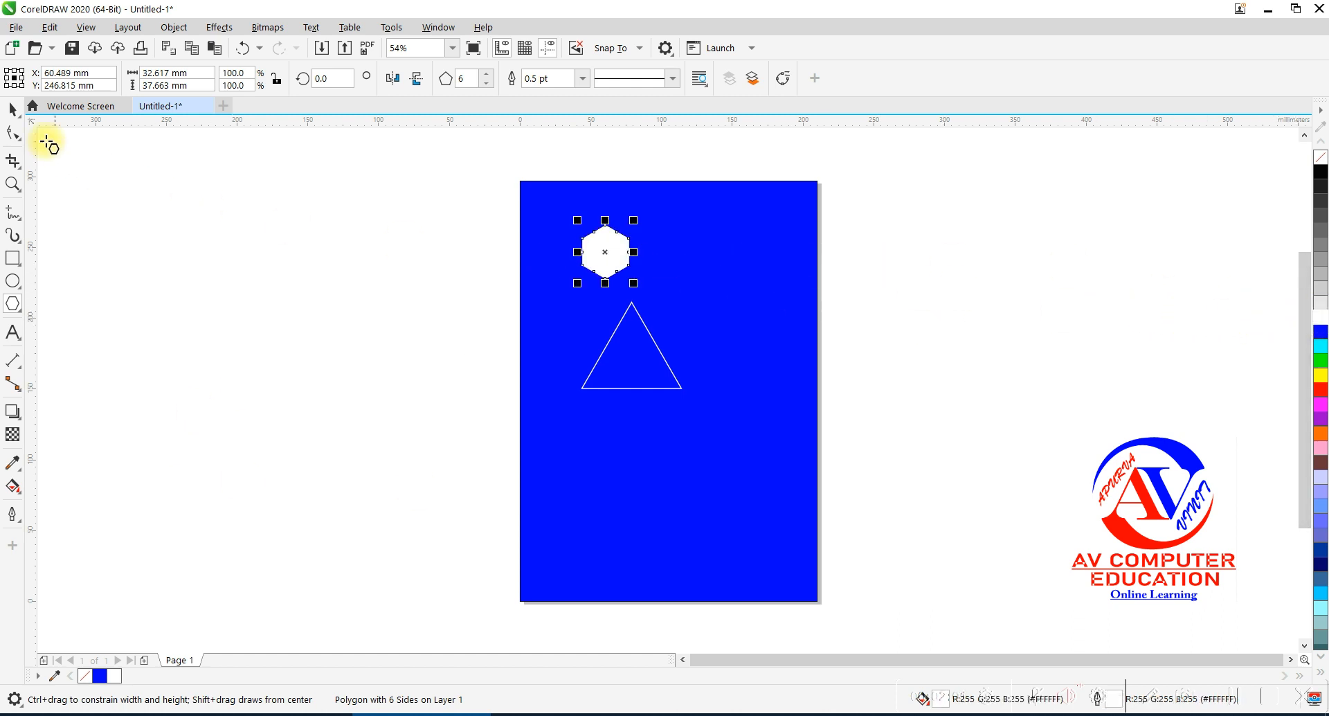
Move the white hexagon so it is centred on the triangle's top vertex
{"action": "left_click", "coordinate": [13, 111]}
{"action": "left_click", "coordinate": [618, 255]}
{"action": "left_click", "coordinate": [602, 250]}
{"action": "left_click_drag", "start_coordinate": [635, 299], "coordinate": [631, 298]}
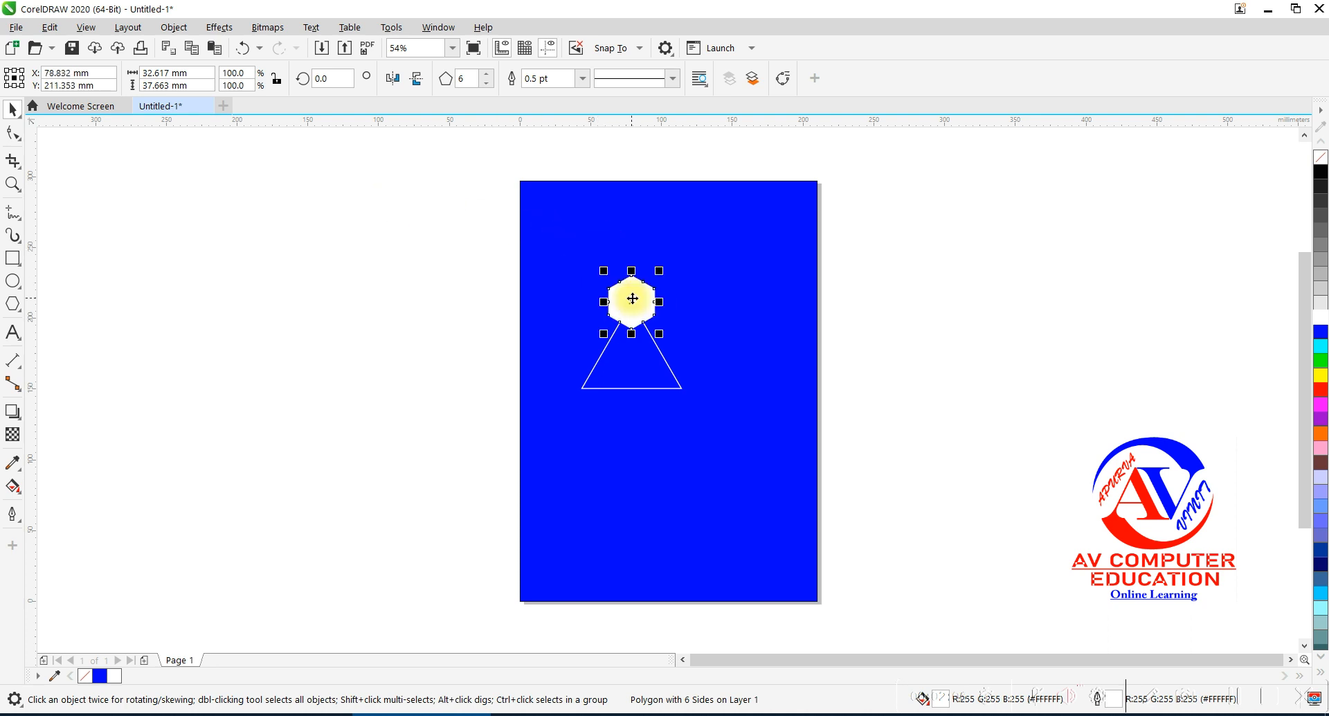
Duplicate the hexagon twice and centre the copies on the triangle's lower-right and lower-left vertices
{"action": "key", "text": "ctrl+d"}
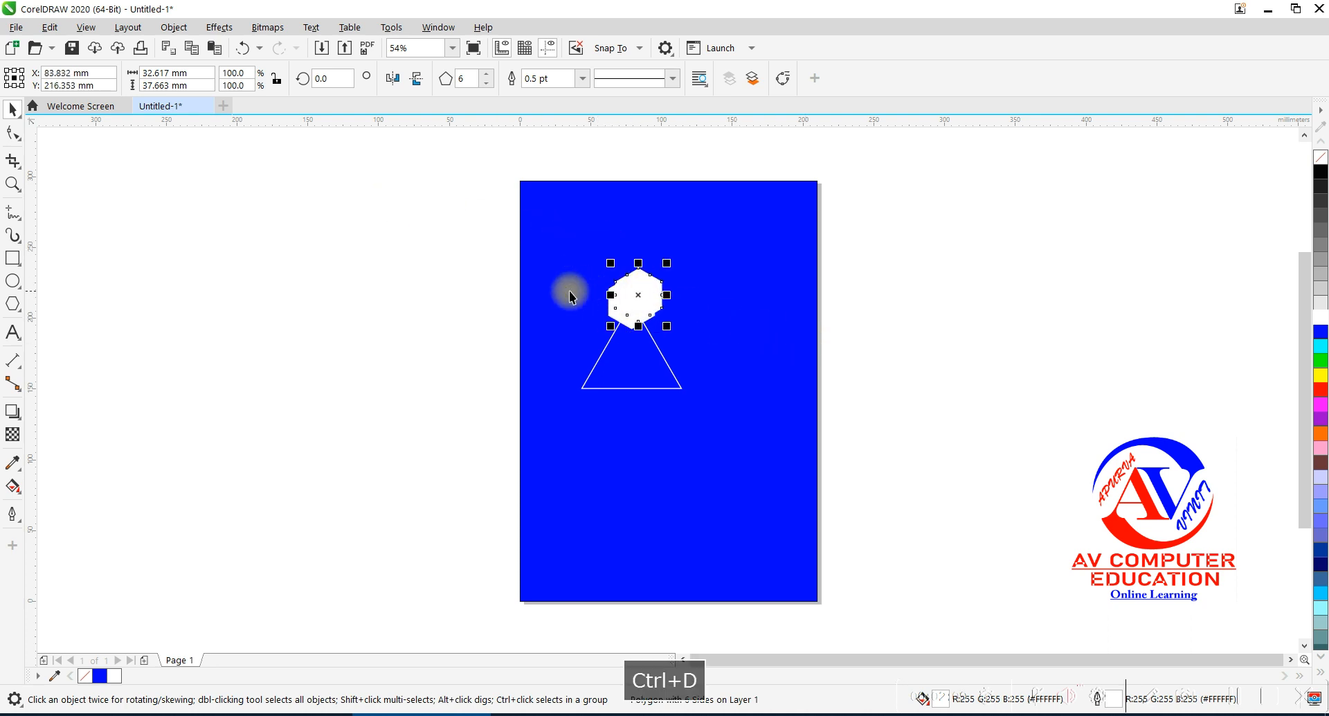
{"action": "left_click", "coordinate": [648, 295]}
{"action": "left_click_drag", "start_coordinate": [679, 386], "coordinate": [680, 385]}
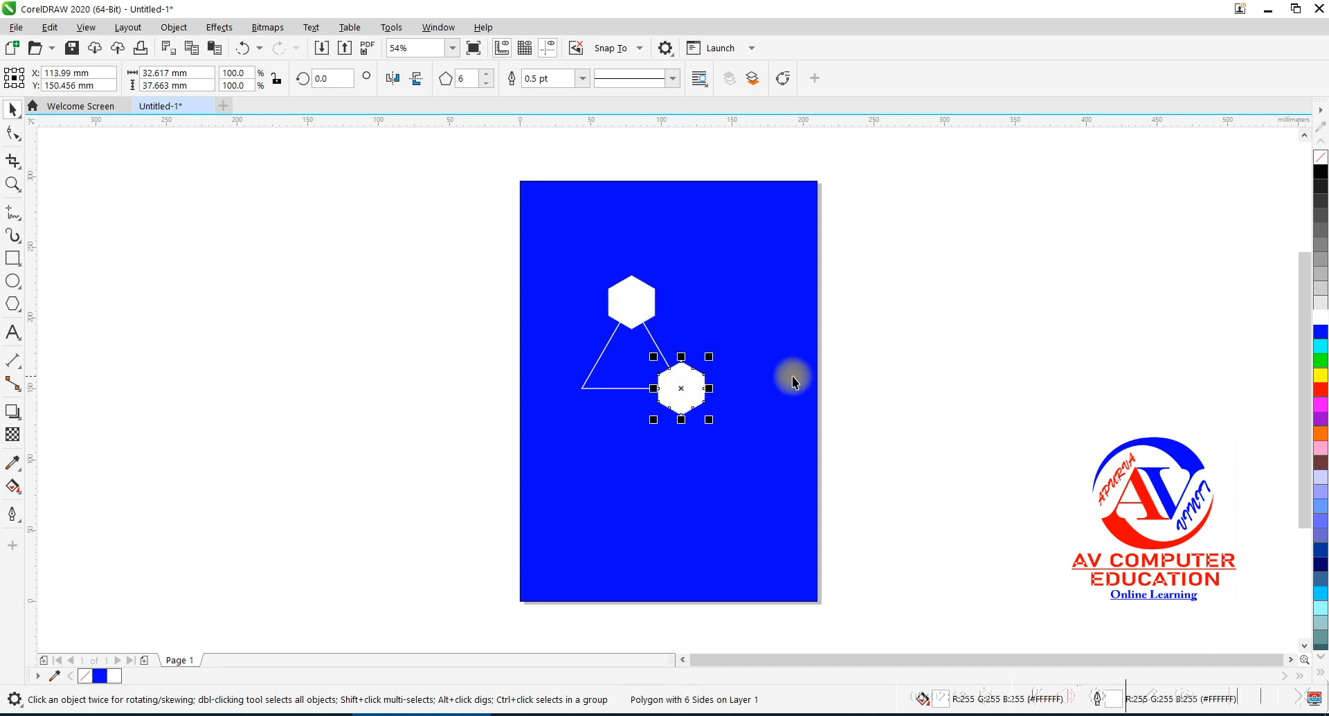
{"action": "key", "text": "ctrl+d"}
{"action": "left_click", "coordinate": [726, 469]}
{"action": "left_click_drag", "start_coordinate": [721, 470], "coordinate": [585, 392]}
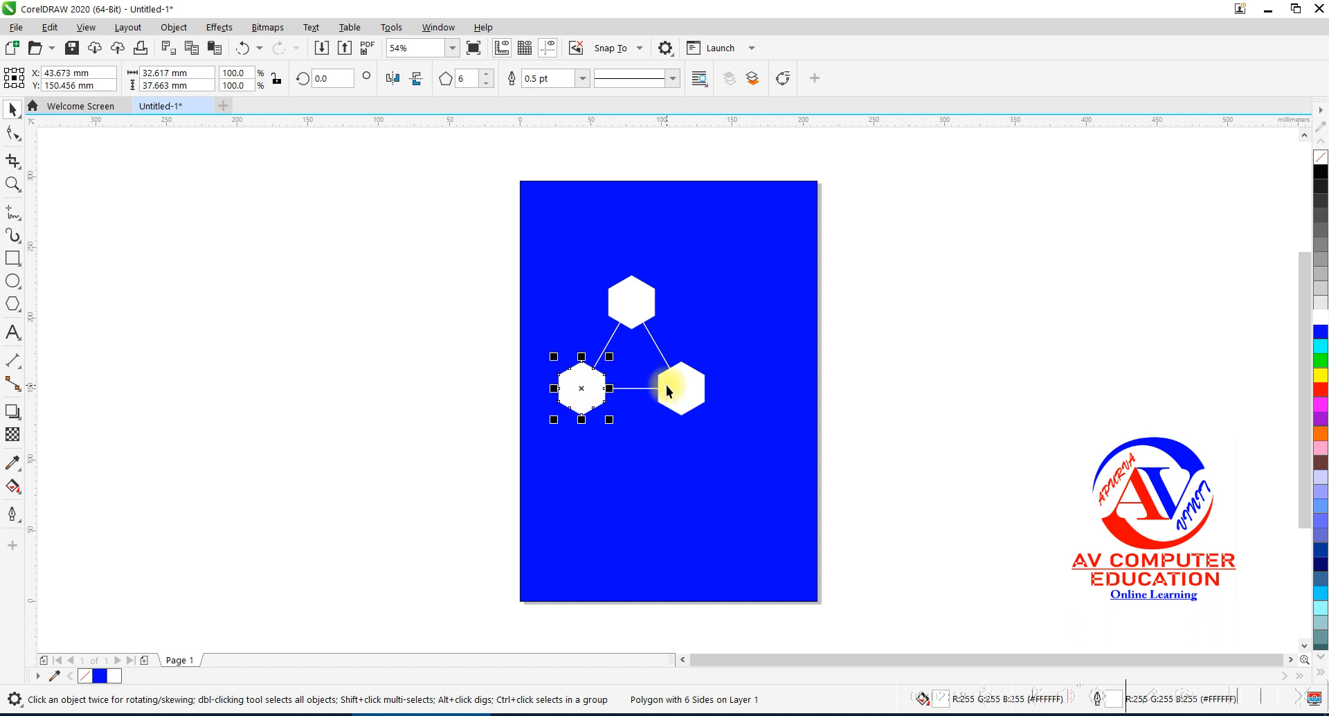
Scale the triangle with its three hexagons down to about 38 mm wide and place it in the page's upper-left corner
{"action": "left_click_drag", "start_coordinate": [505, 244], "coordinate": [750, 438]}
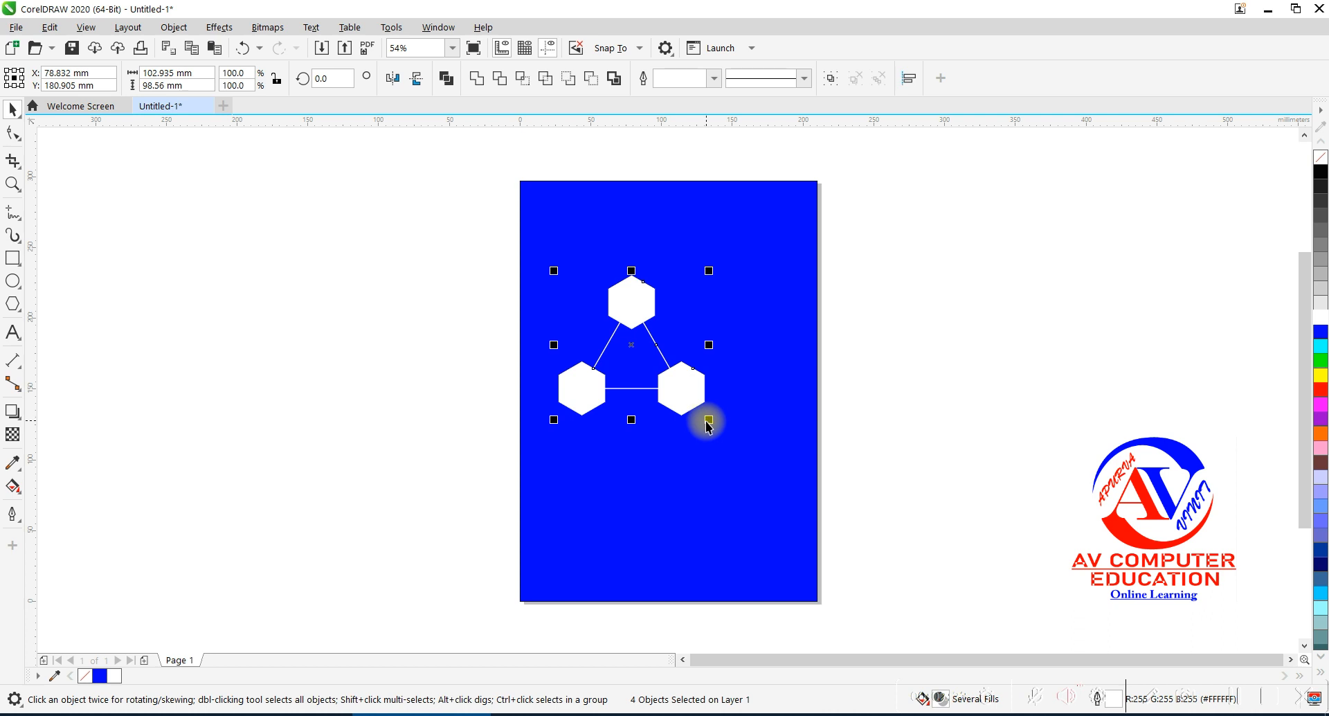
{"action": "left_click_drag", "start_coordinate": [708, 420], "coordinate": [554, 218]}
{"action": "scroll", "coordinate": [612, 163], "scroll_direction": "up", "scroll_amount": 3}
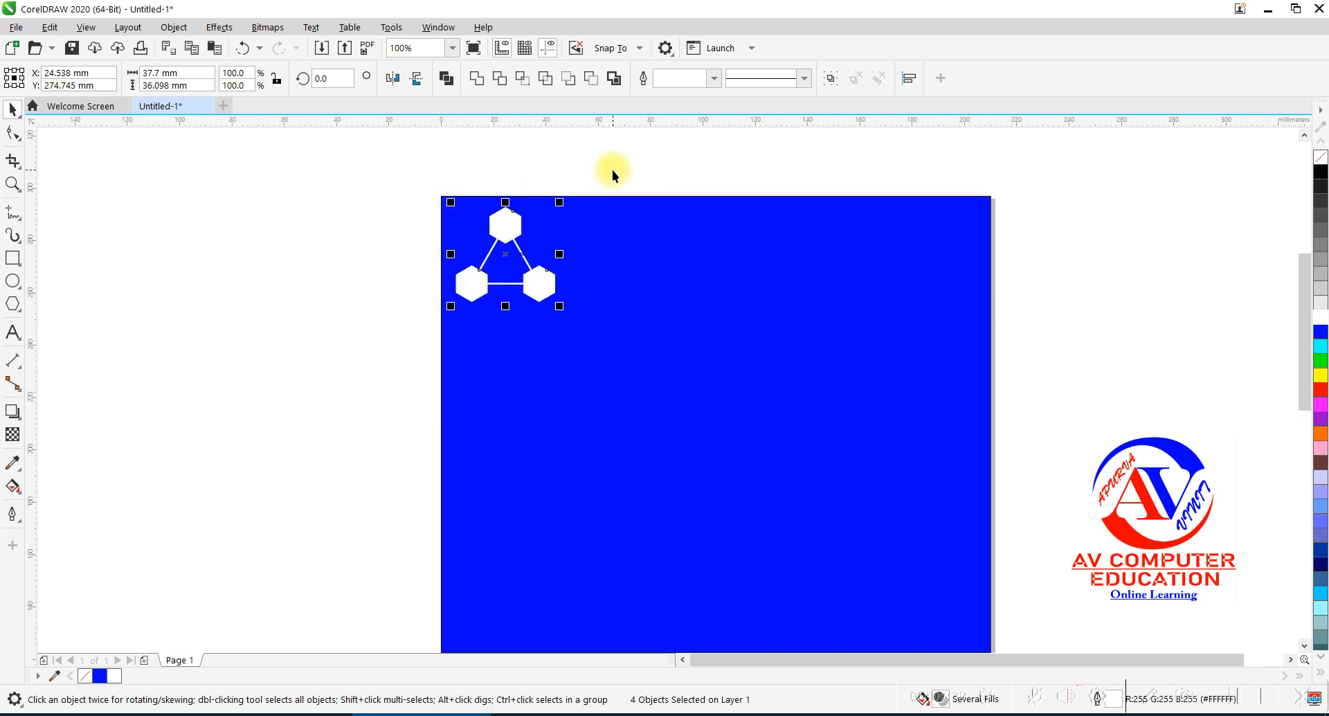
Duplicate the triangle motif repeatedly, doubling the selection and overlapping the end hexagons, to form a row of eight across the page's top
{"action": "key", "text": "ctrl+d"}
{"action": "left_click_drag", "start_coordinate": [518, 243], "coordinate": [572, 255]}
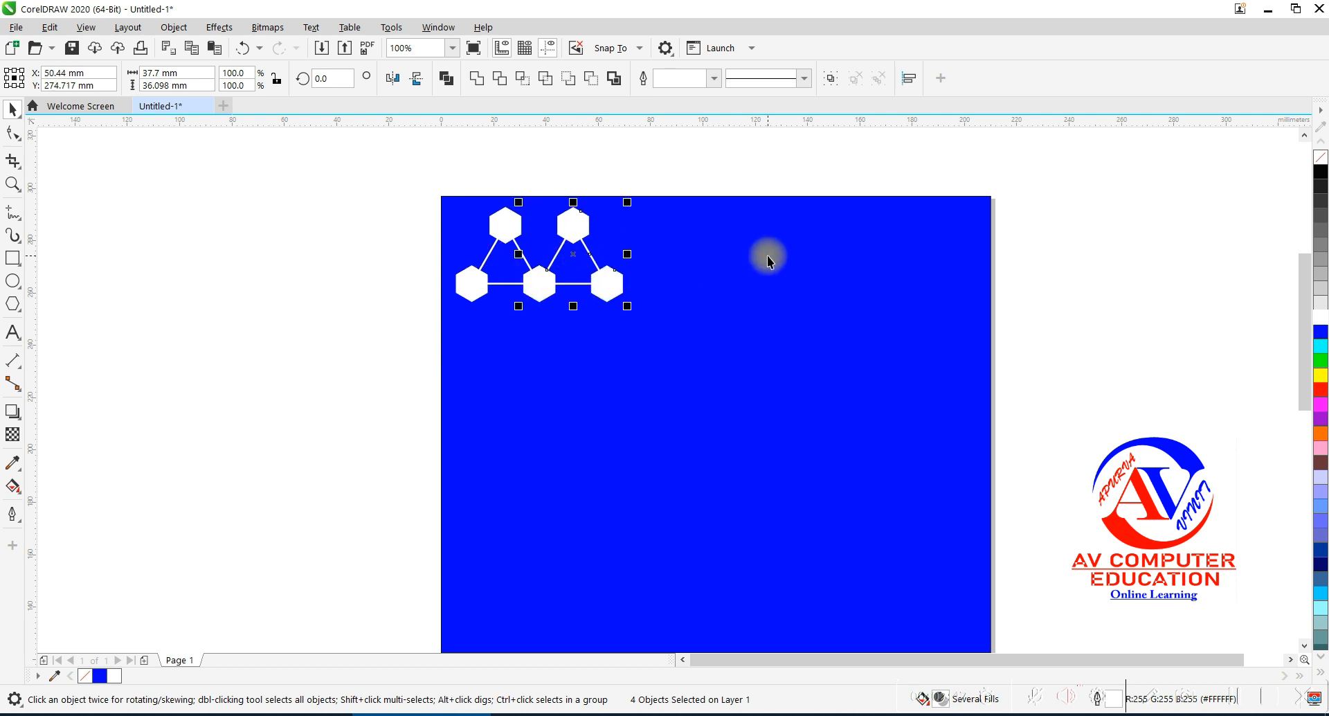
{"action": "left_click_drag", "start_coordinate": [631, 308], "coordinate": [663, 310]}
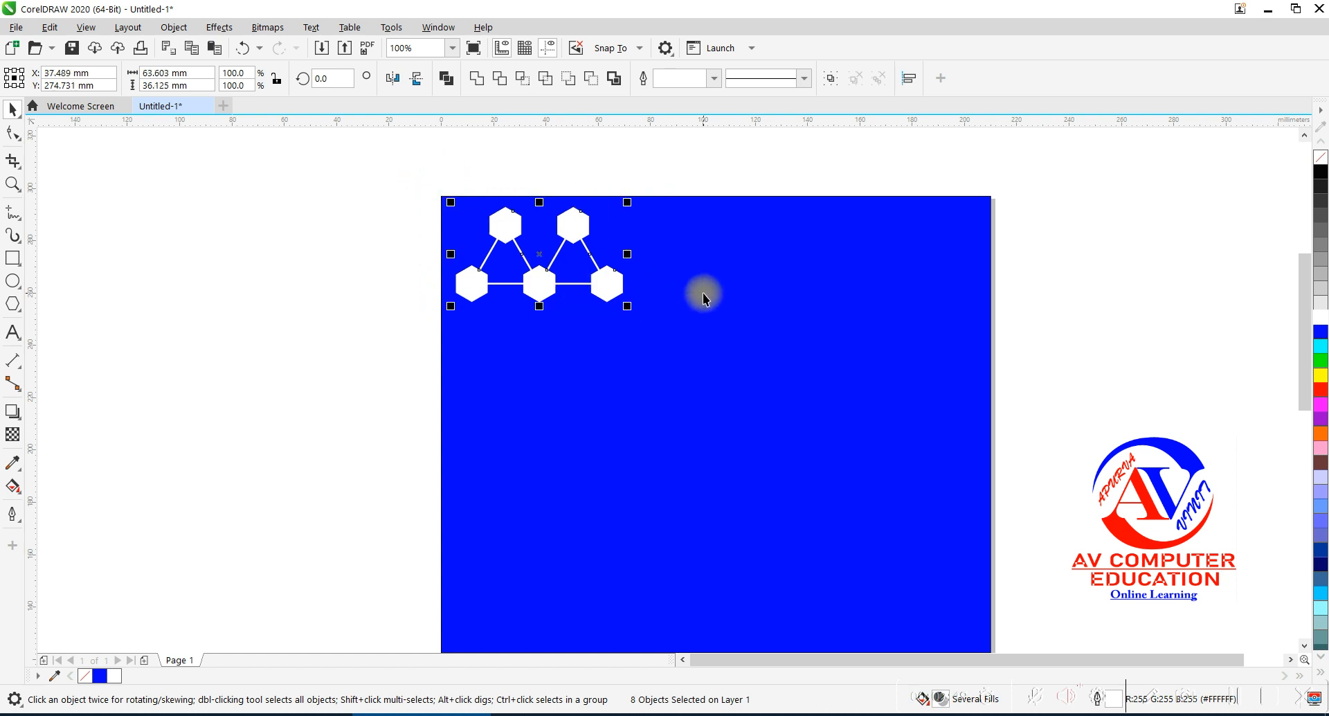
{"action": "key", "text": "ctrl+d"}
{"action": "left_click_drag", "start_coordinate": [555, 247], "coordinate": [675, 257]}
{"action": "left_click_drag", "start_coordinate": [459, 176], "coordinate": [804, 321]}
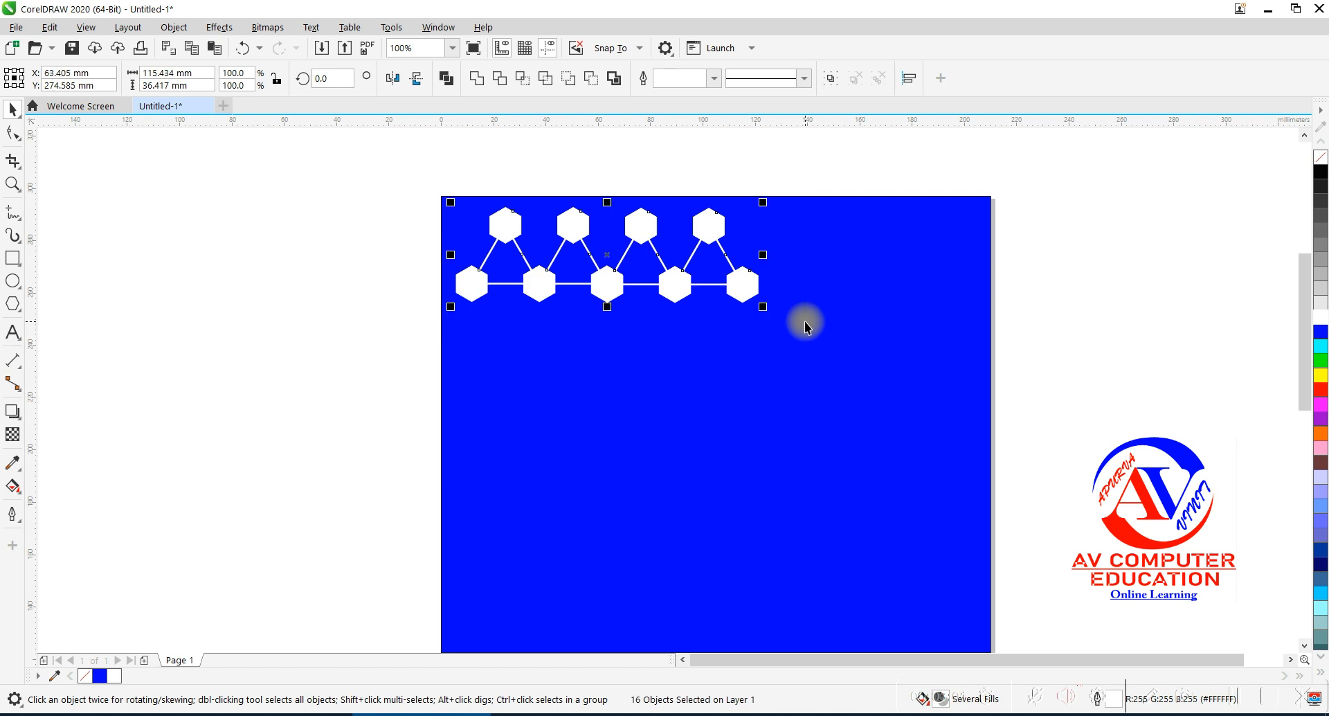
{"action": "key", "text": "ctrl+d"}
{"action": "left_click_drag", "start_coordinate": [622, 244], "coordinate": [879, 260]}
Duplicate the whole row three times downwards, each offset by half a motif, and shift the last copy right to span the page width
{"action": "left_click_drag", "start_coordinate": [391, 174], "coordinate": [1143, 356]}
{"action": "key", "text": "ctrl+d"}
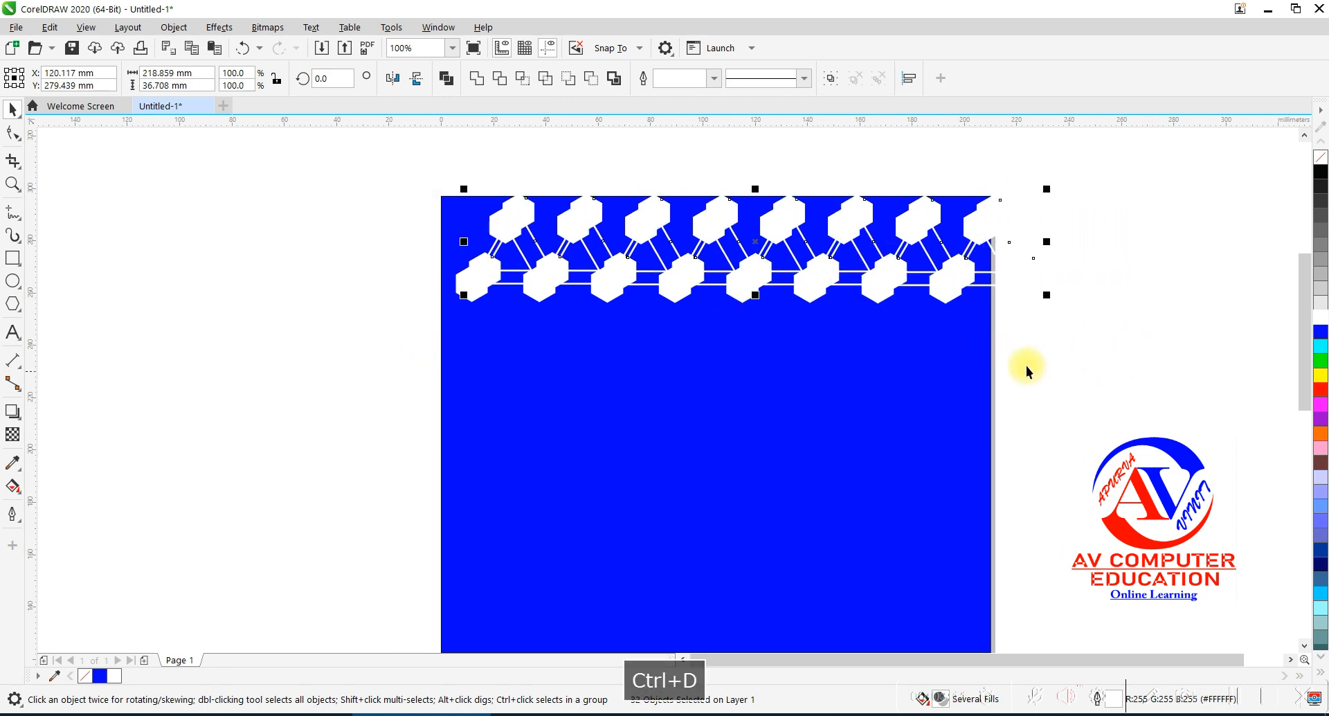
{"action": "left_click_drag", "start_coordinate": [789, 239], "coordinate": [750, 314]}
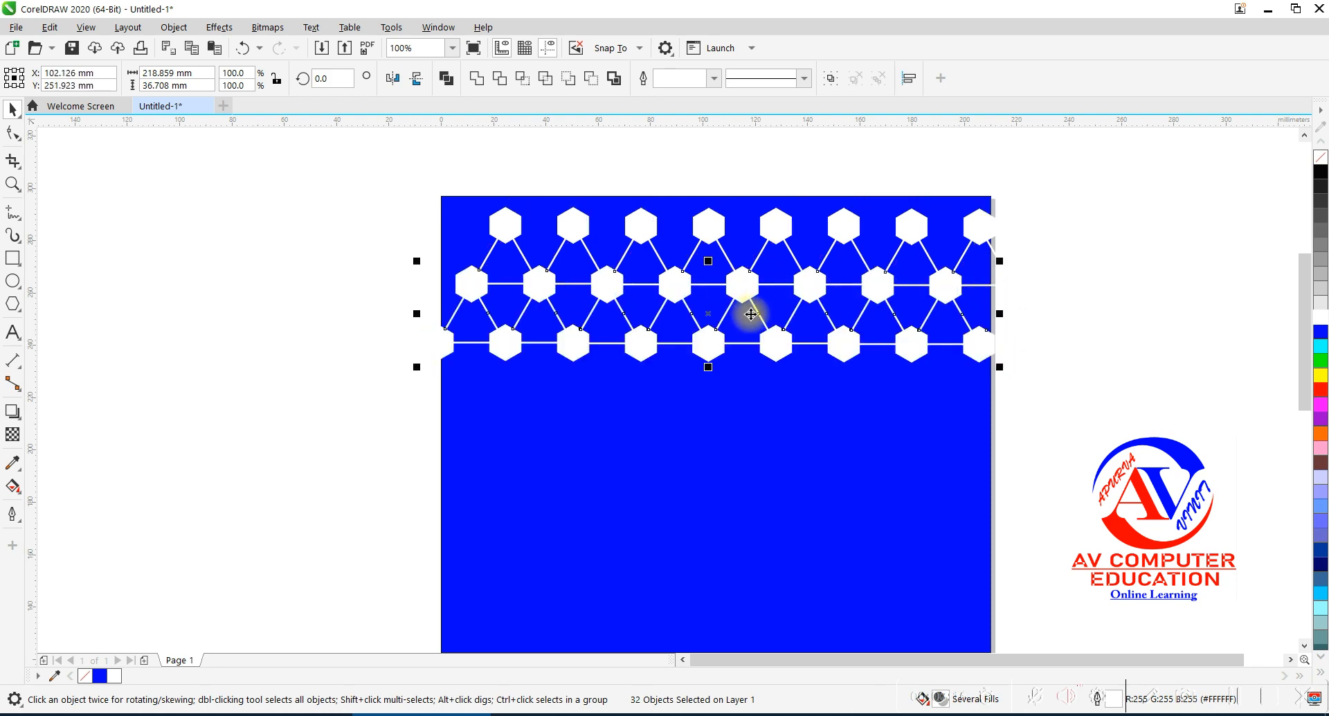
{"action": "key", "text": "ctrl+d"}
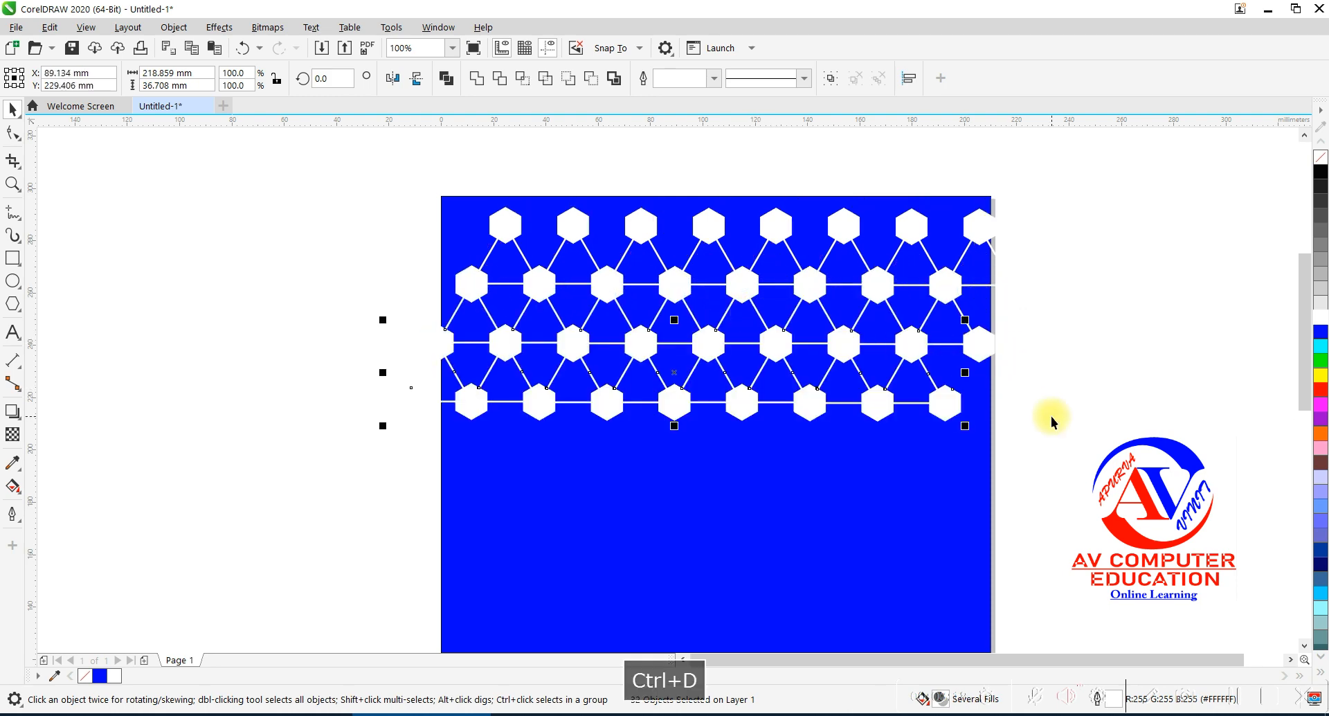
{"action": "key", "text": "ctrl+d"}
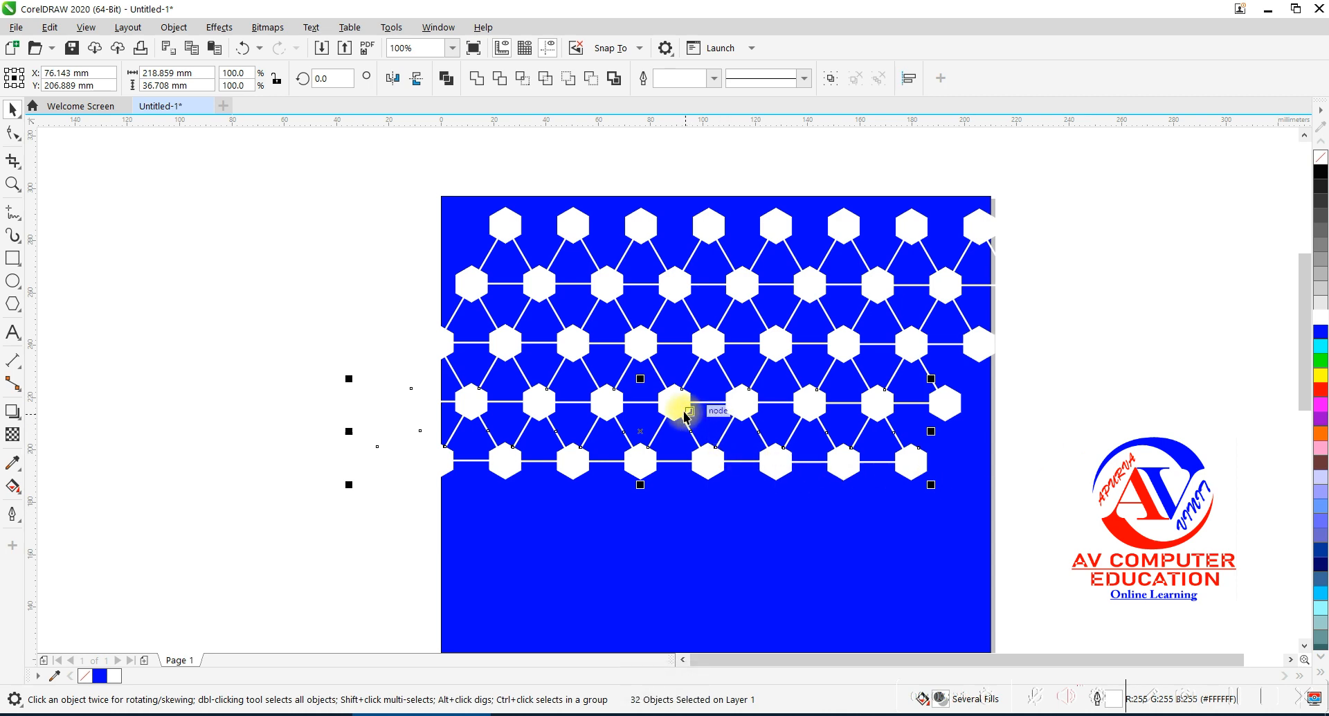
{"action": "left_click_drag", "start_coordinate": [642, 431], "coordinate": [709, 430]}
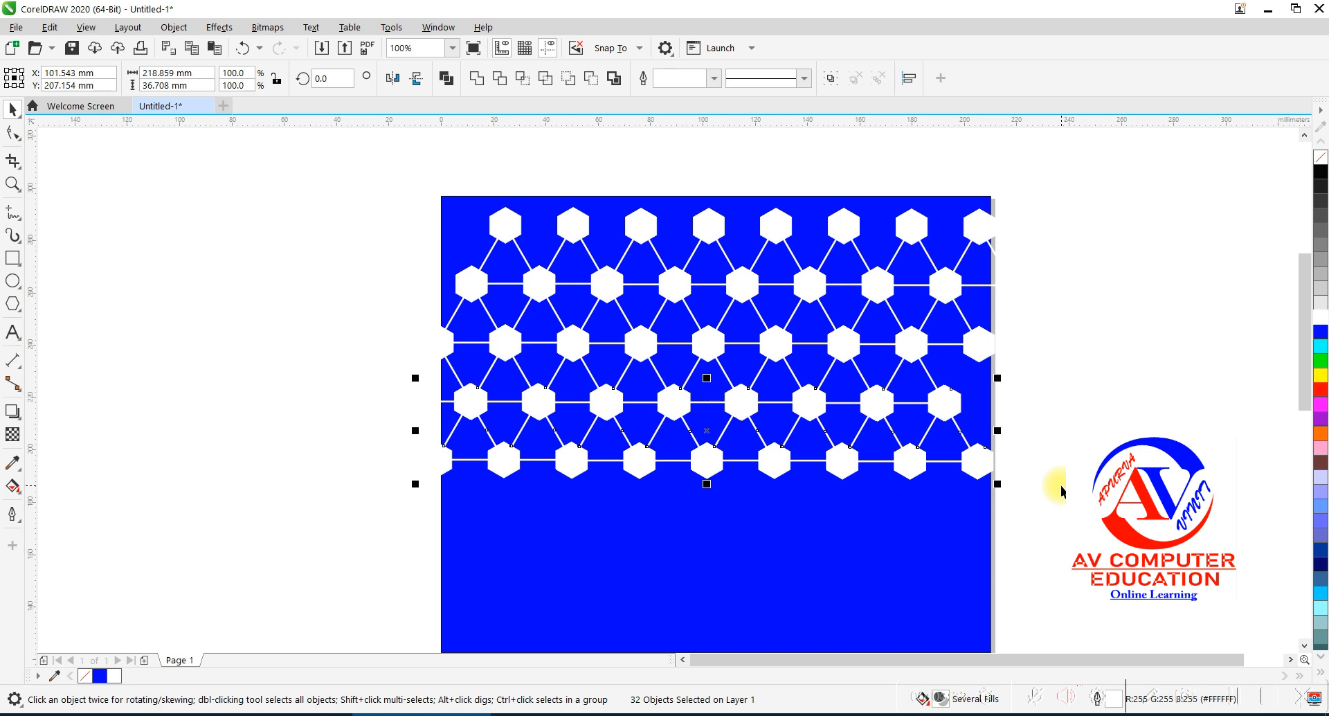
Add two more duplicates of the row below and shift the last one left so it covers the page width
{"action": "key", "text": "ctrl+d"}
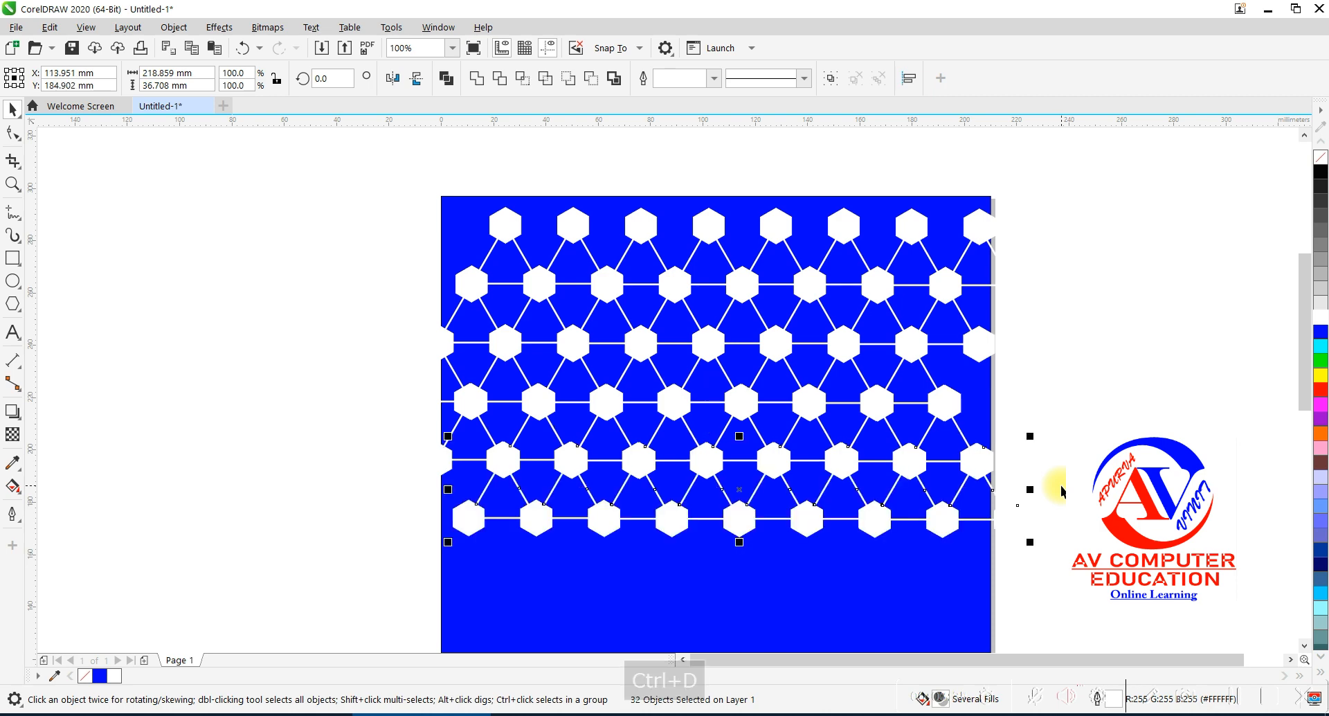
{"action": "key", "text": "ctrl+d"}
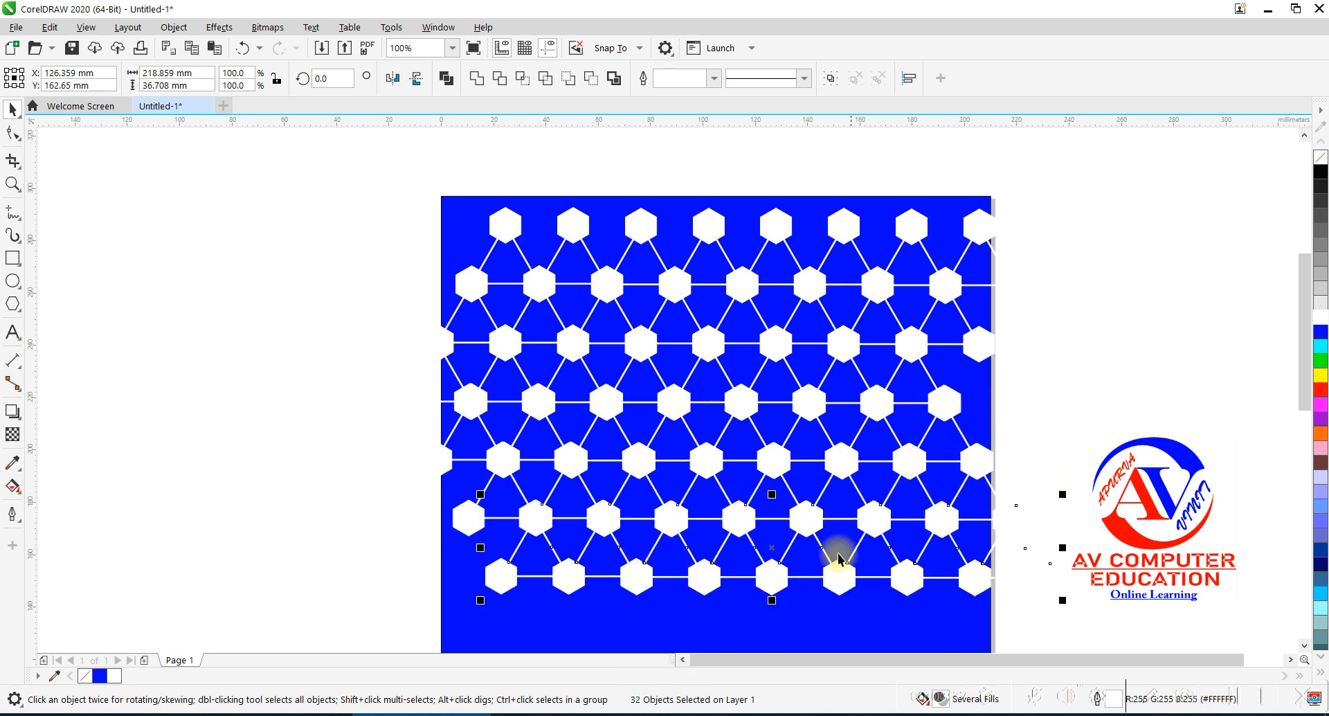
{"action": "left_click_drag", "start_coordinate": [771, 553], "coordinate": [707, 554]}
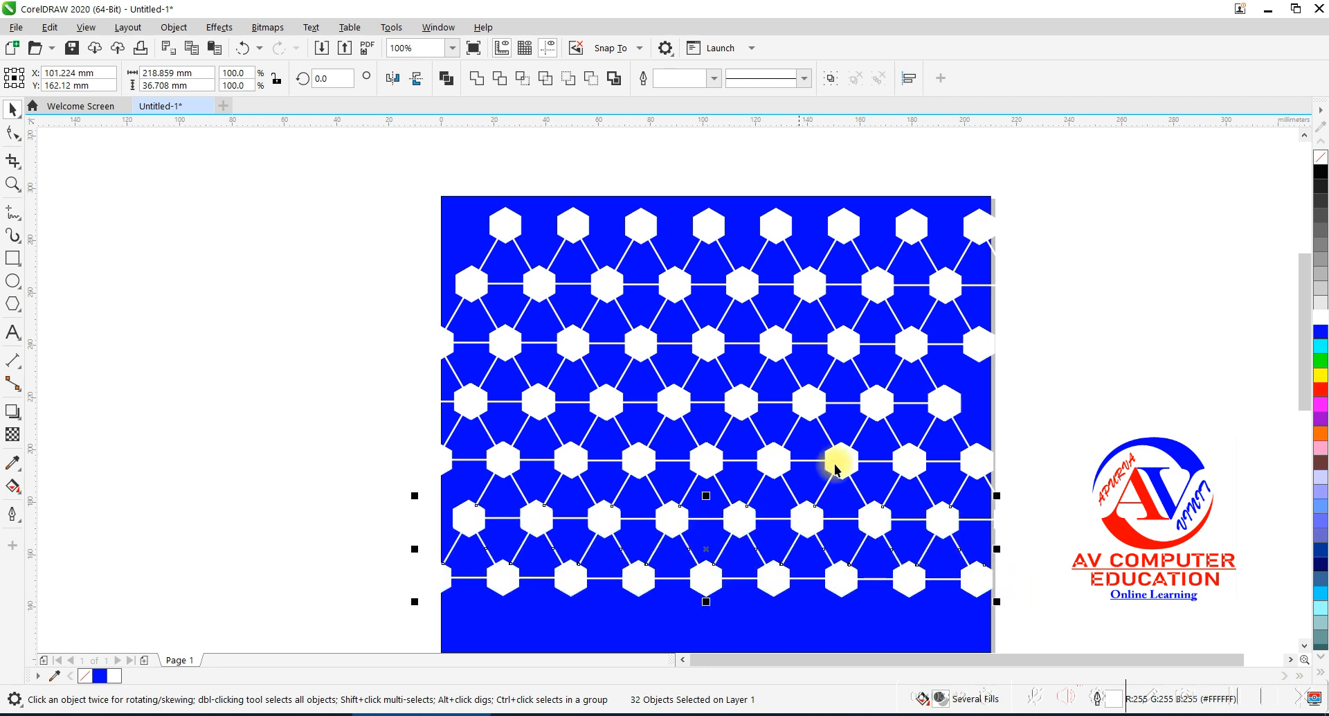
Duplicate all six pattern rows together and place the copy directly below so the pattern fills the page
{"action": "scroll", "coordinate": [703, 267], "scroll_direction": "down", "scroll_amount": 2}
{"action": "scroll", "coordinate": [741, 380], "scroll_direction": "up", "scroll_amount": 2}
{"action": "scroll", "coordinate": [744, 381], "scroll_direction": "down", "scroll_amount": 2}
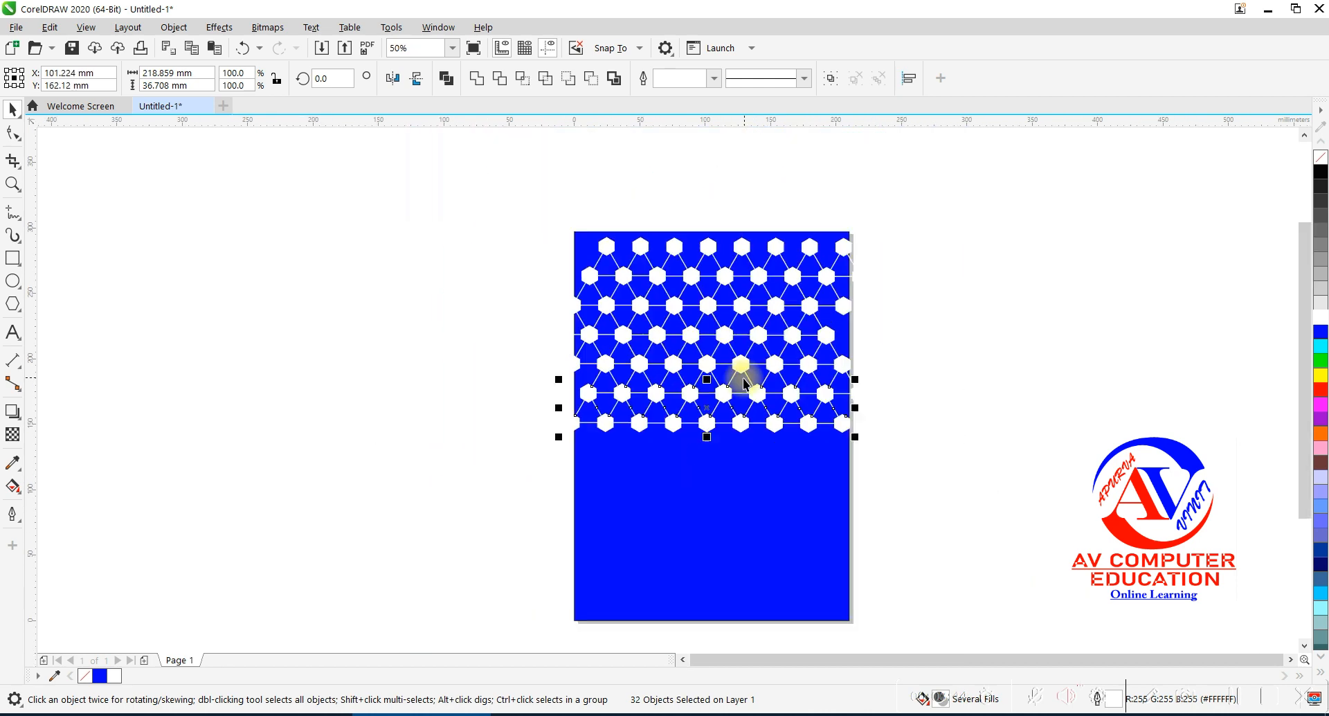
{"action": "left_click_drag", "start_coordinate": [511, 205], "coordinate": [964, 483]}
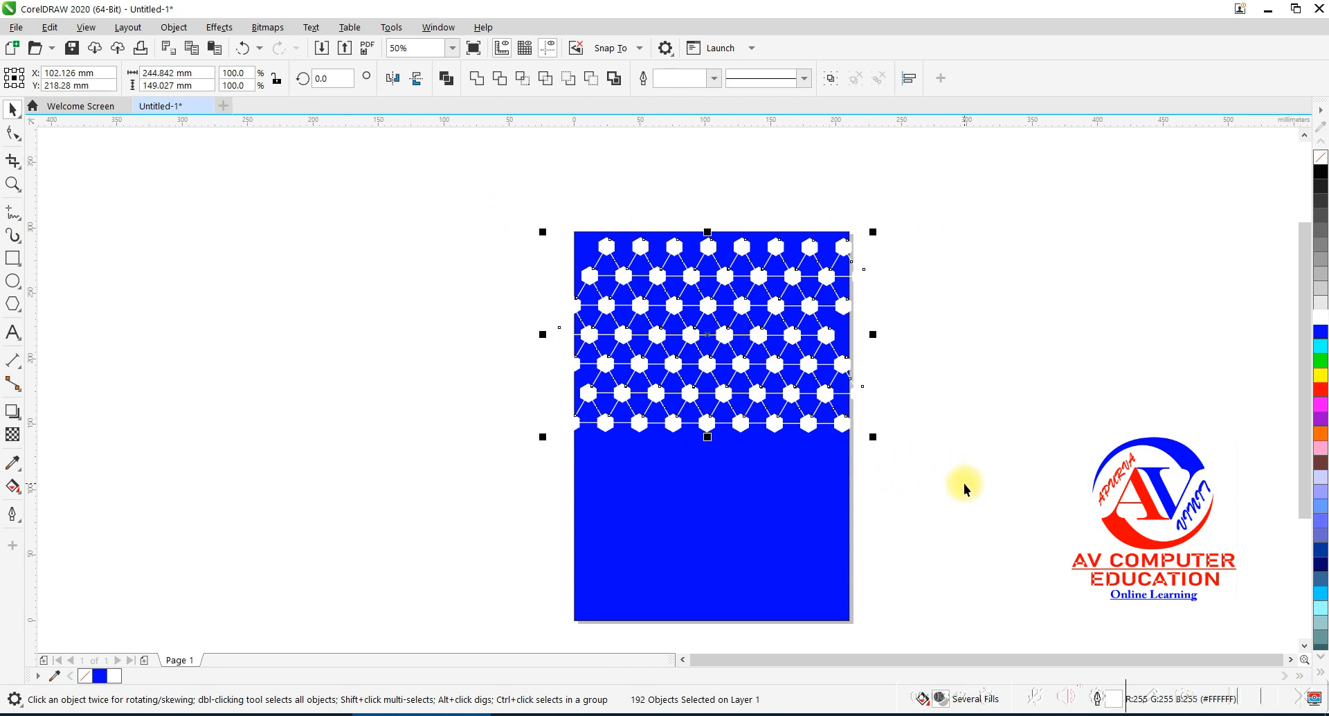
{"action": "key", "text": "ctrl+d"}
{"action": "left_click_drag", "start_coordinate": [738, 317], "coordinate": [727, 504]}
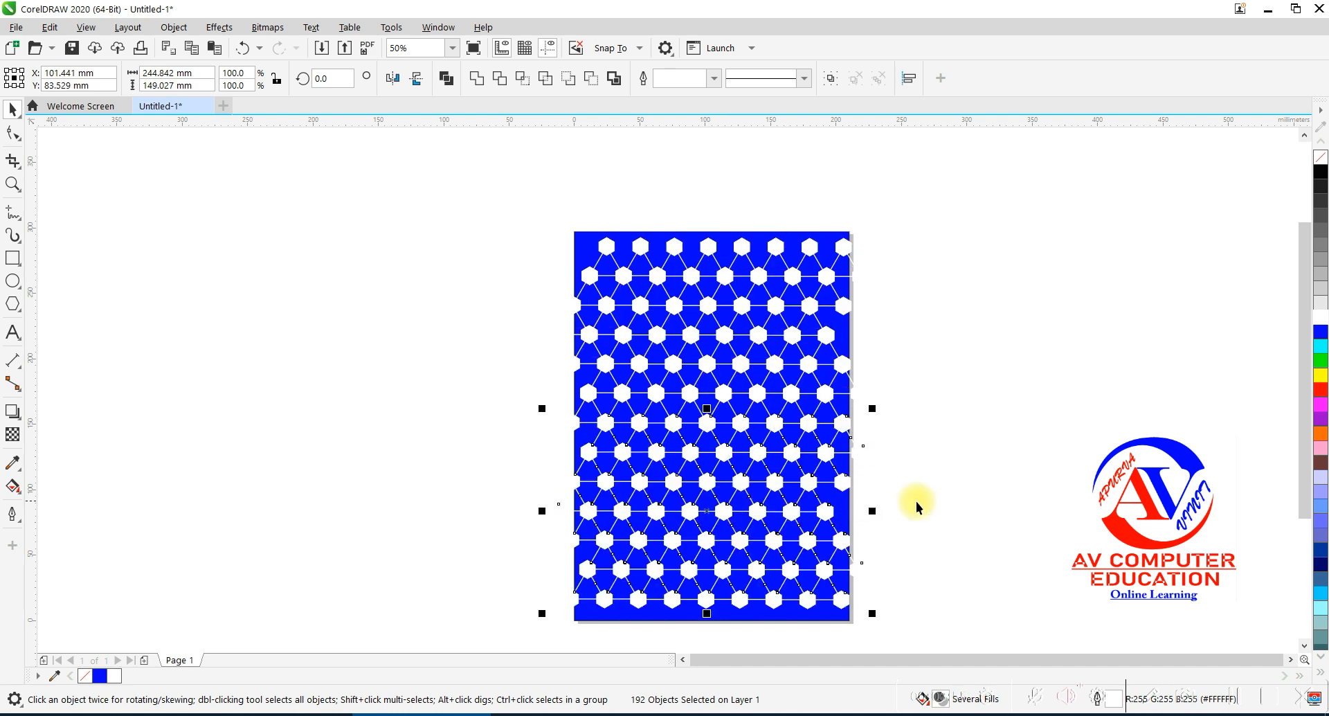
{"action": "left_click", "coordinate": [994, 493]}
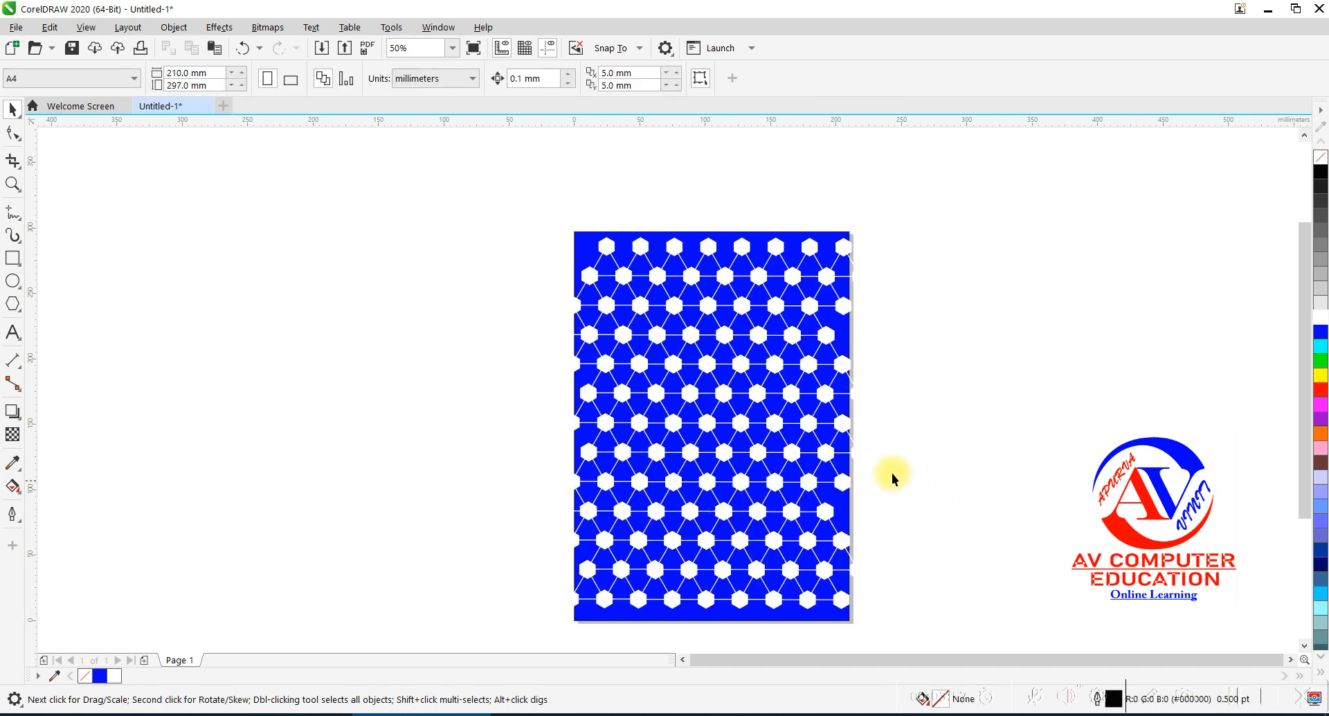
Draw a circle about 118 mm in diameter over the middle of the pattern and fill it white
{"action": "scroll", "coordinate": [813, 425], "scroll_direction": "up", "scroll_amount": 1}
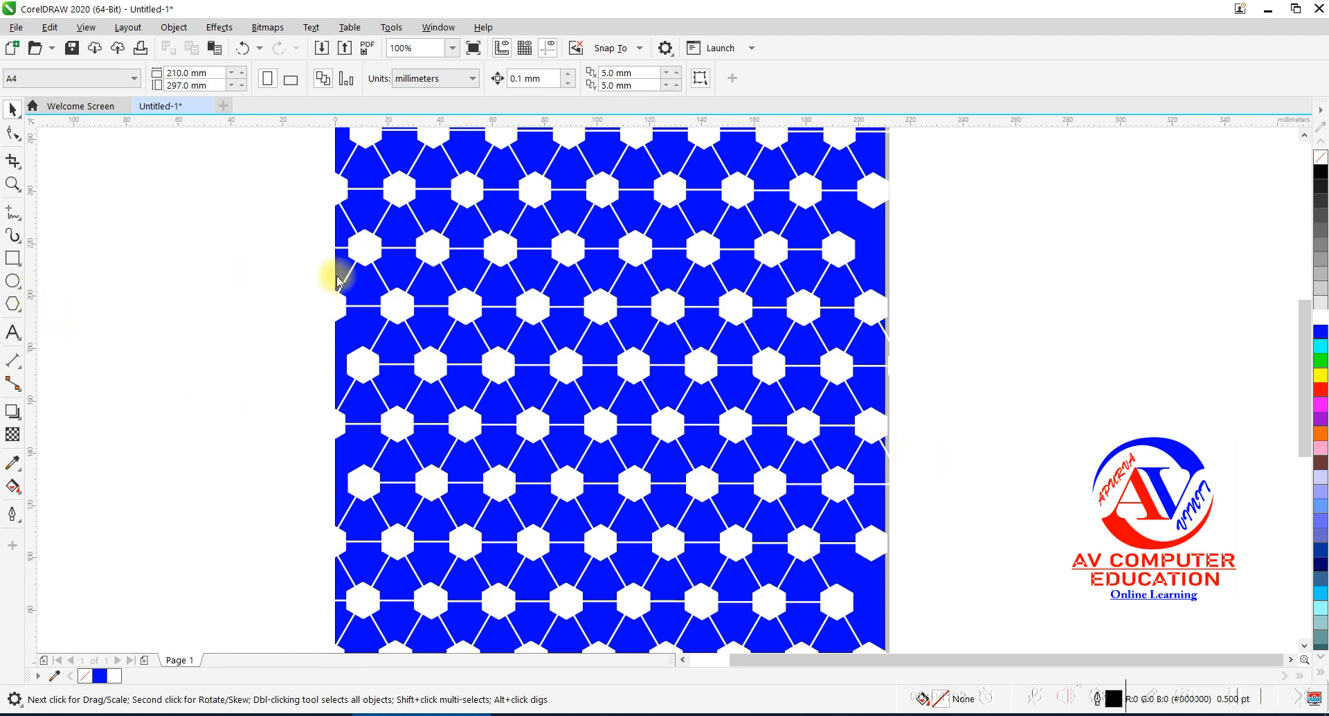
{"action": "key", "text": "F7"}
{"action": "left_click_drag", "start_coordinate": [466, 229], "coordinate": [778, 540]}
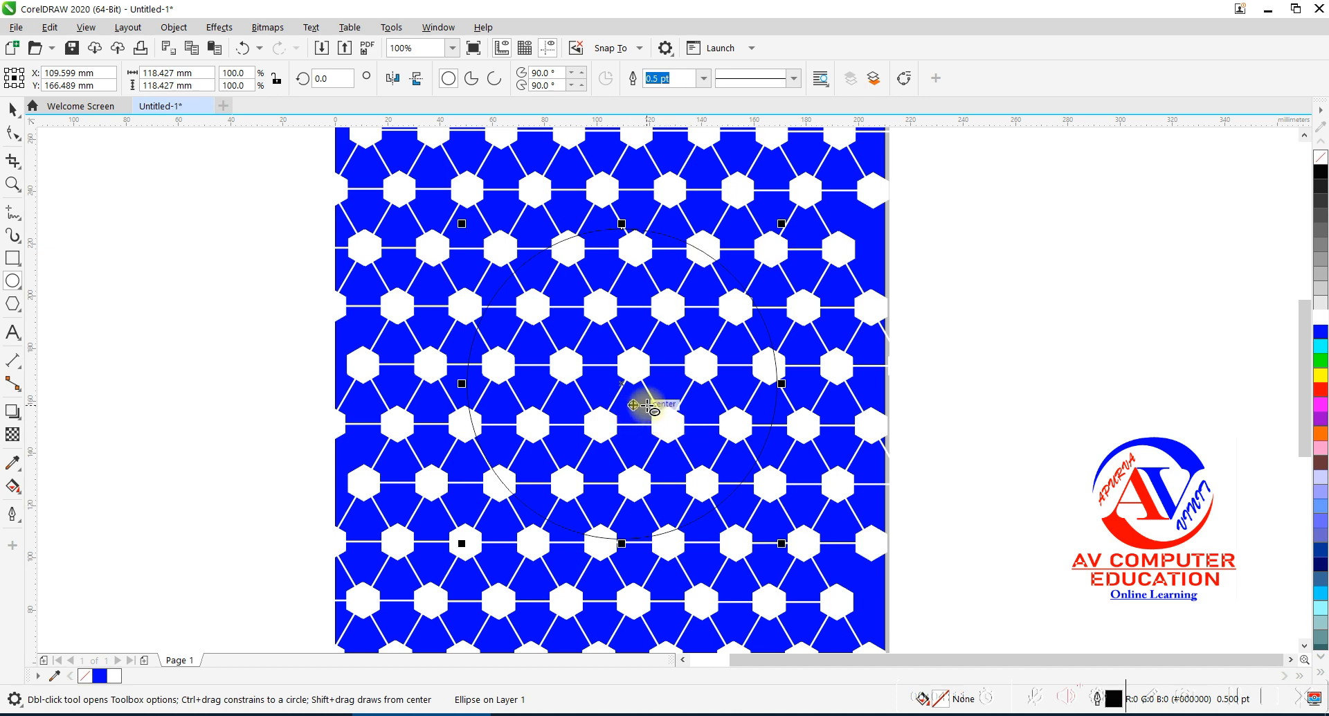
{"action": "left_click", "coordinate": [13, 108]}
{"action": "left_click", "coordinate": [1320, 316]}
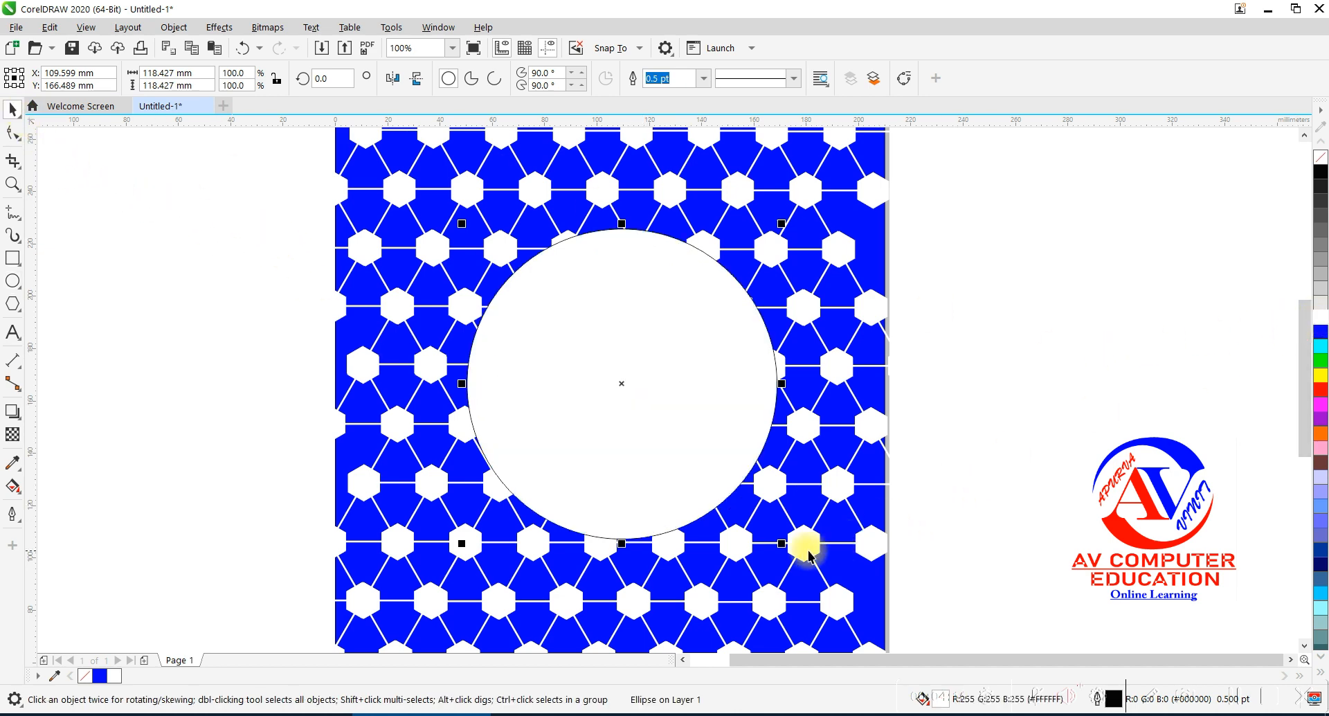
Enlarge the white circle from its centre to about 144 mm in diameter and apply a Fish Eye lens to it
{"action": "left_click_drag", "start_coordinate": [782, 544], "coordinate": [822, 577]}
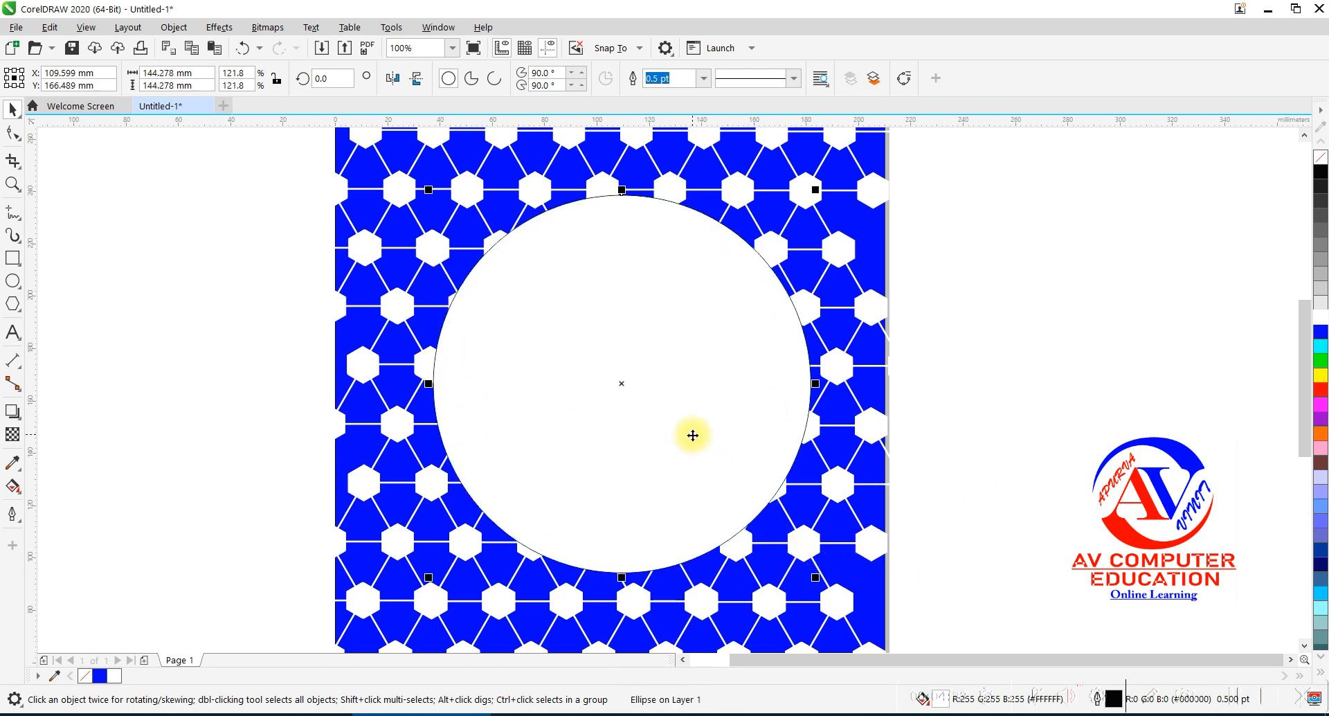
{"action": "left_click", "coordinate": [220, 26]}
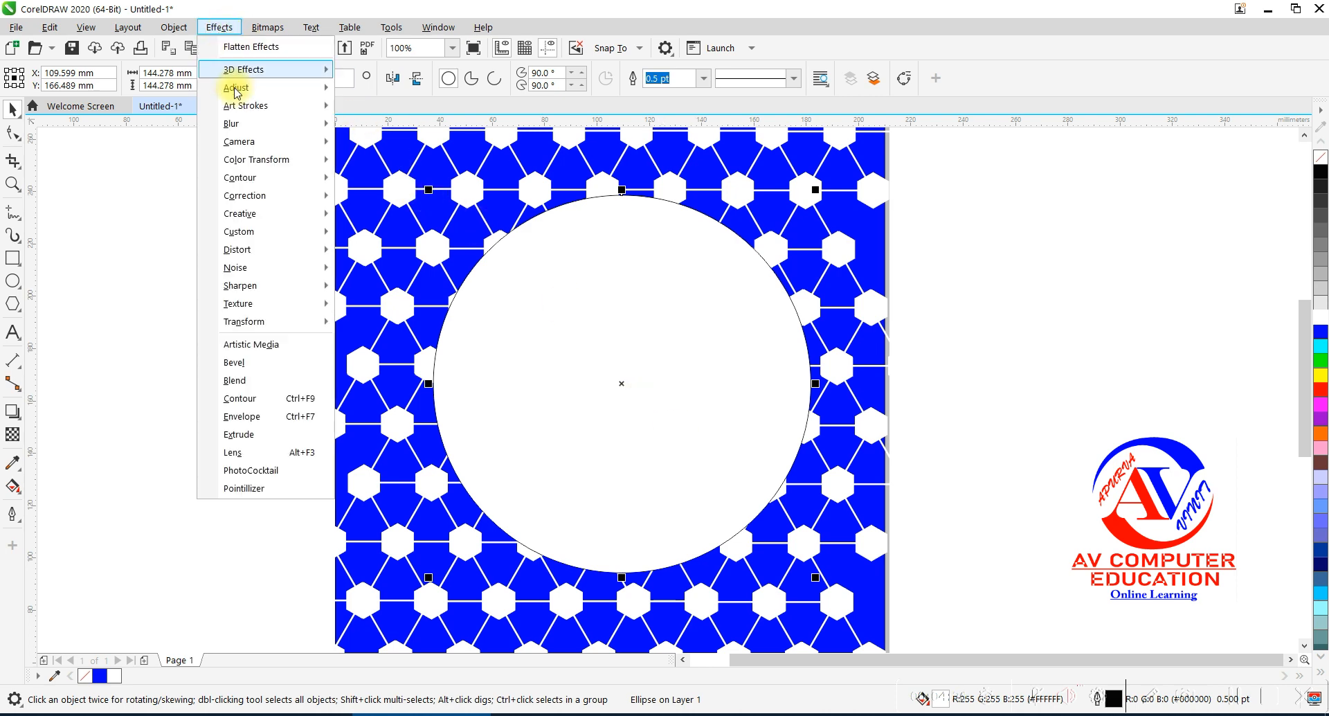
{"action": "left_click", "coordinate": [256, 455]}
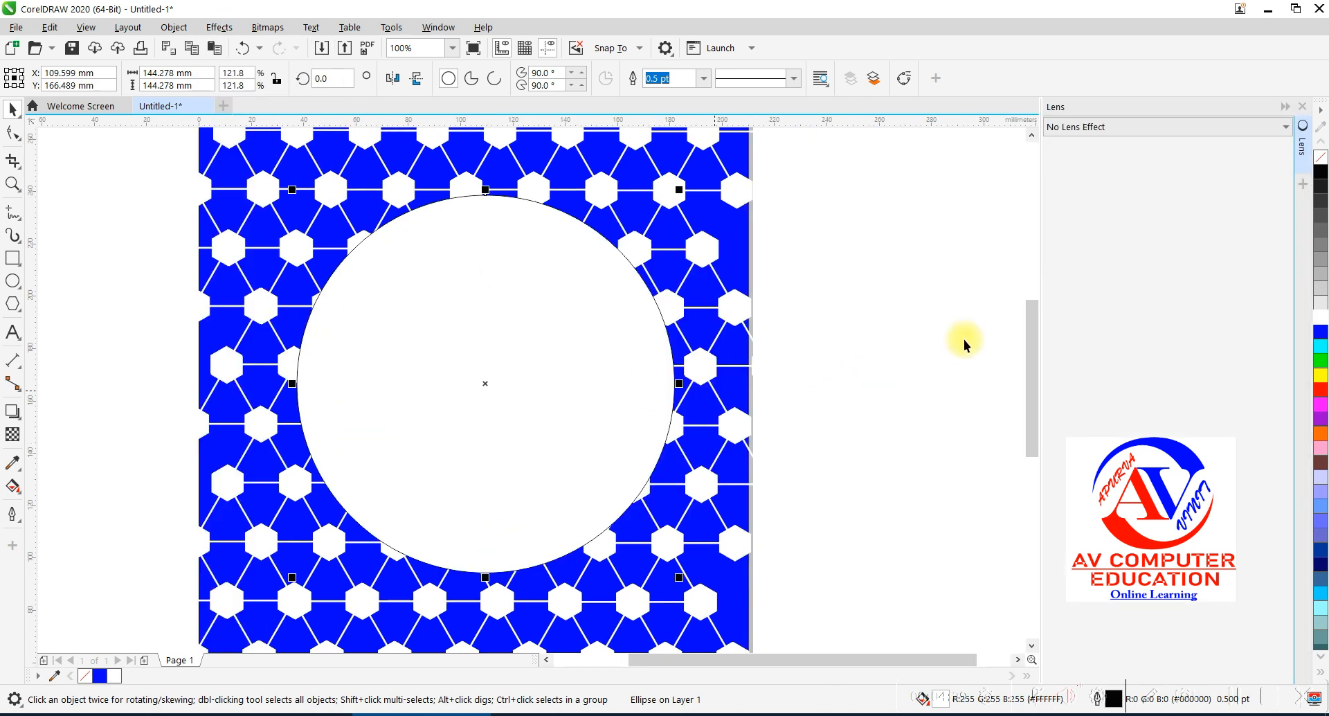
{"action": "left_click", "coordinate": [1100, 129]}
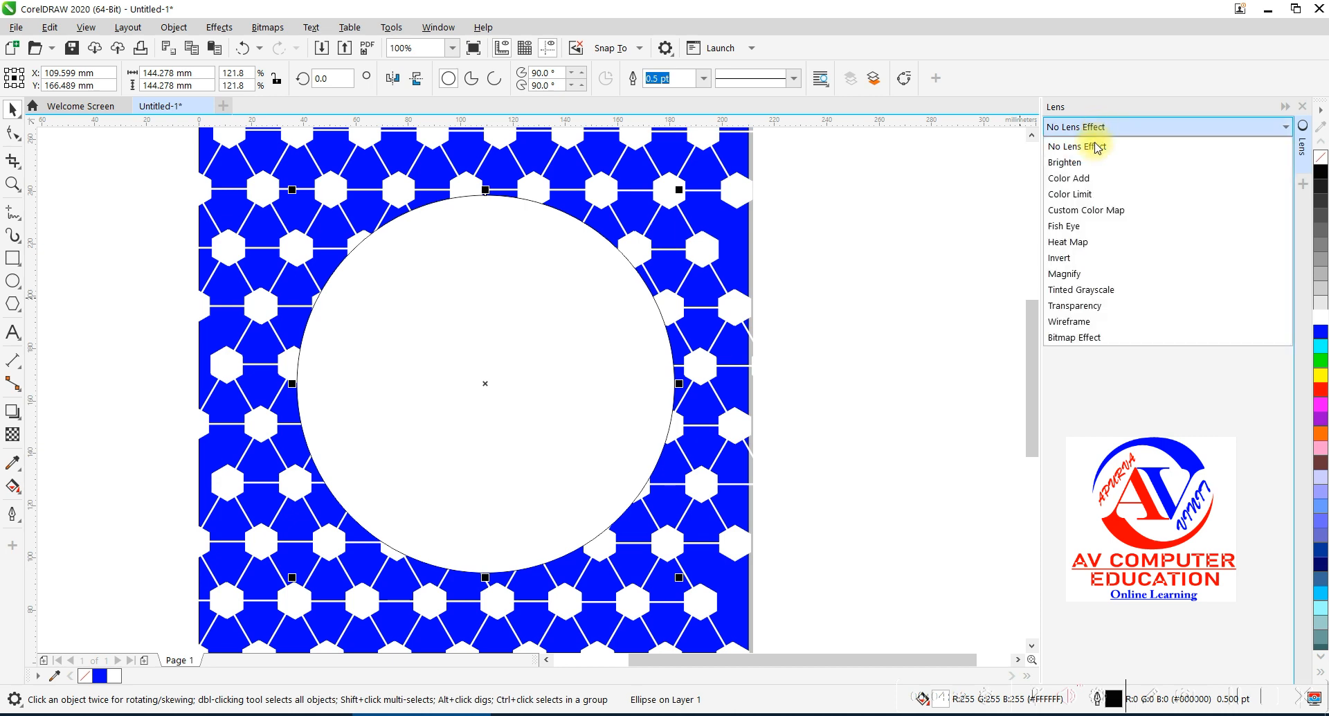
{"action": "left_click", "coordinate": [1096, 227]}
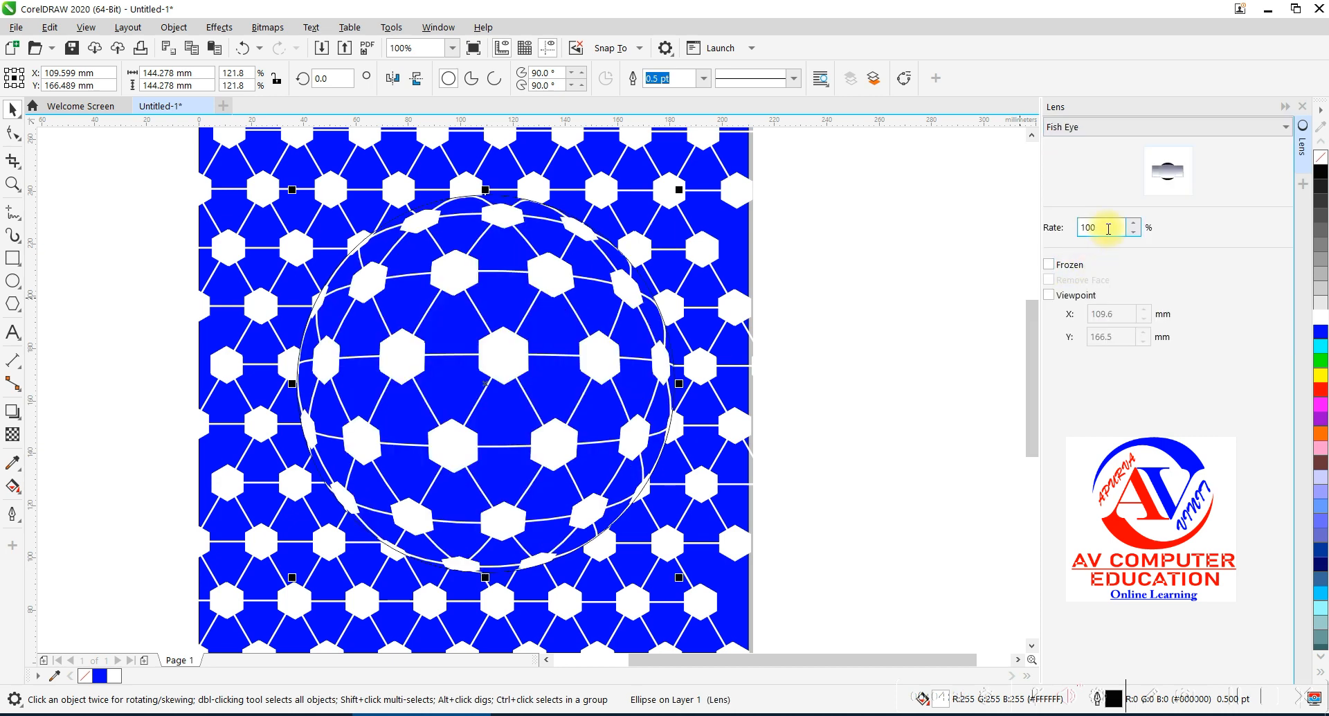
Set the fish eye lens rate to 140% and freeze the lens
{"action": "left_click_drag", "start_coordinate": [1108, 228], "coordinate": [1076, 215]}
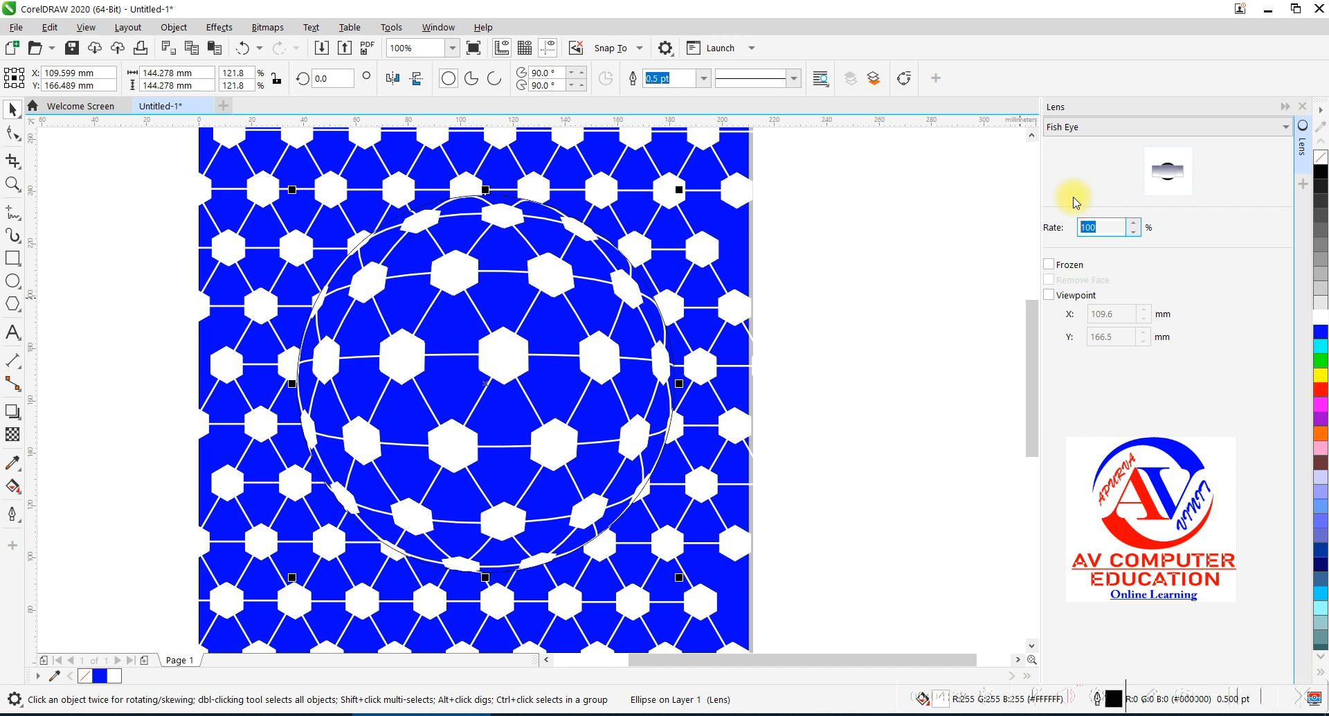
{"action": "type", "text": "140"}
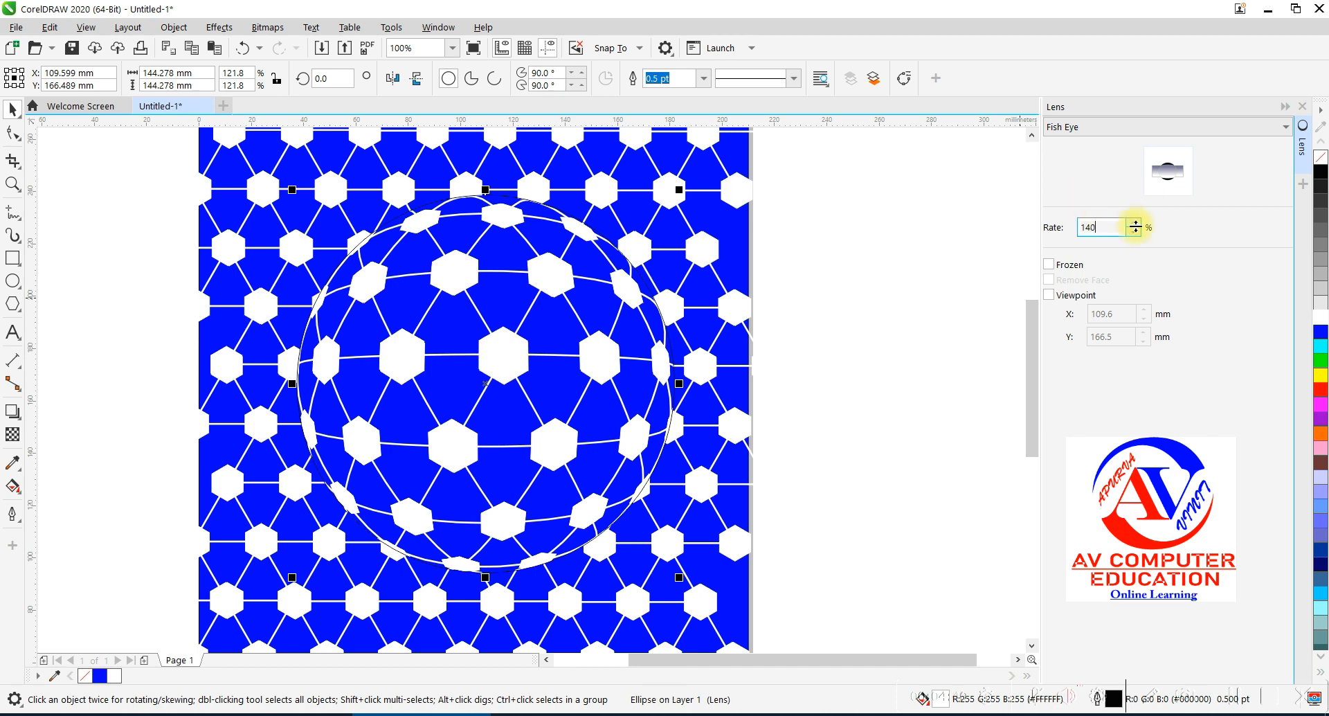
{"action": "left_click", "coordinate": [1049, 265]}
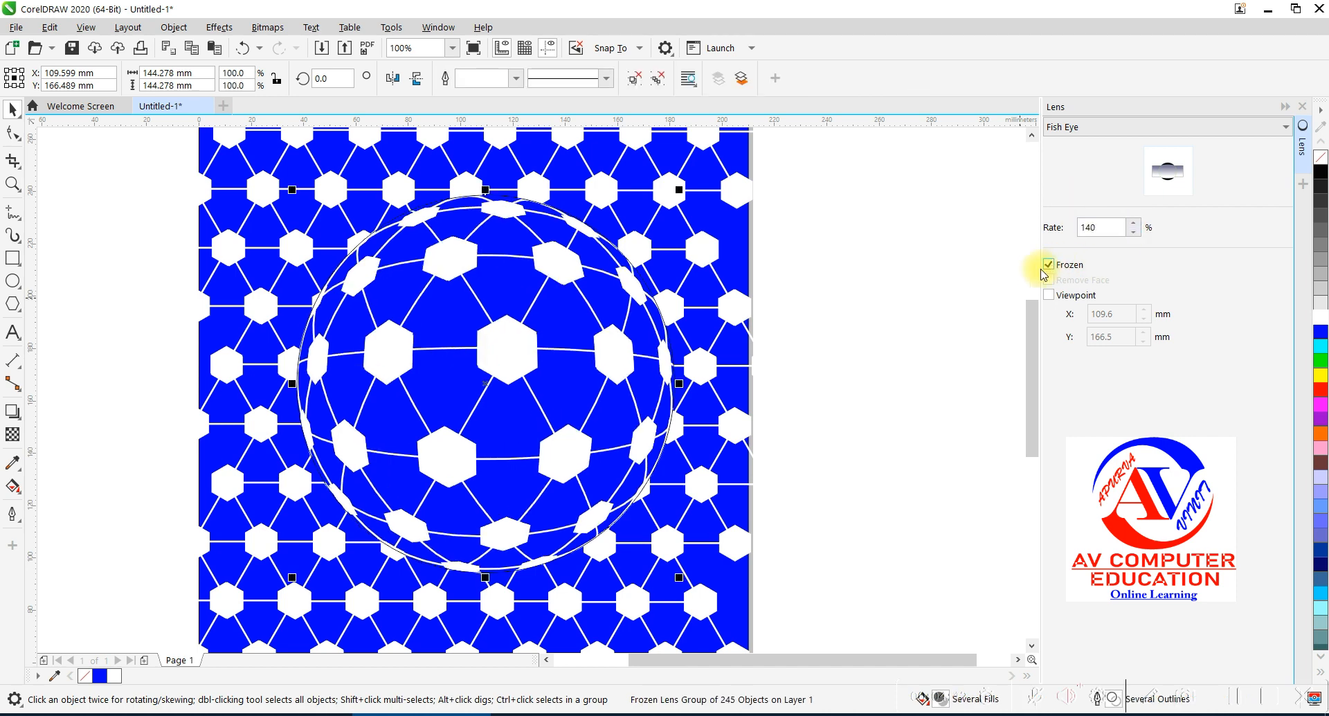
Move the frozen blue lens ball off the page into the empty area left of the pattern
{"action": "scroll", "coordinate": [841, 317], "scroll_direction": "down", "scroll_amount": 2}
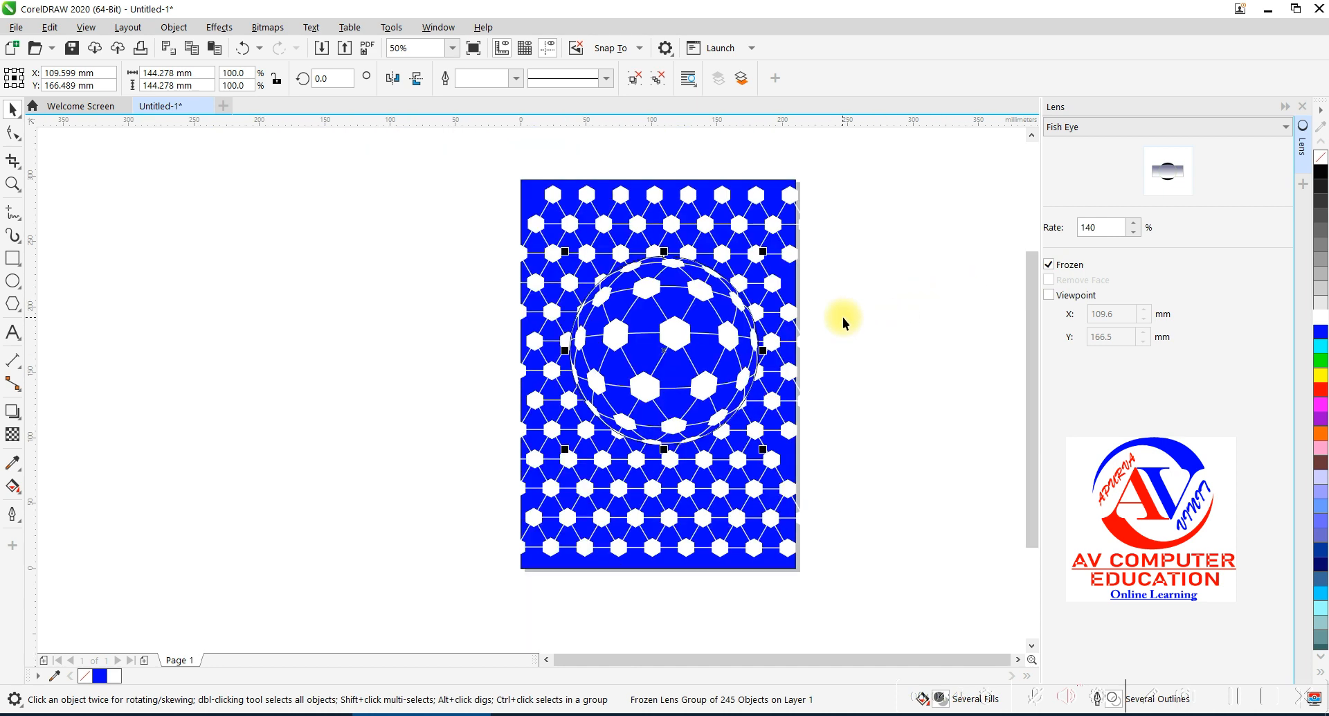
{"action": "left_click_drag", "start_coordinate": [682, 340], "coordinate": [355, 331]}
{"action": "left_click", "coordinate": [462, 265]}
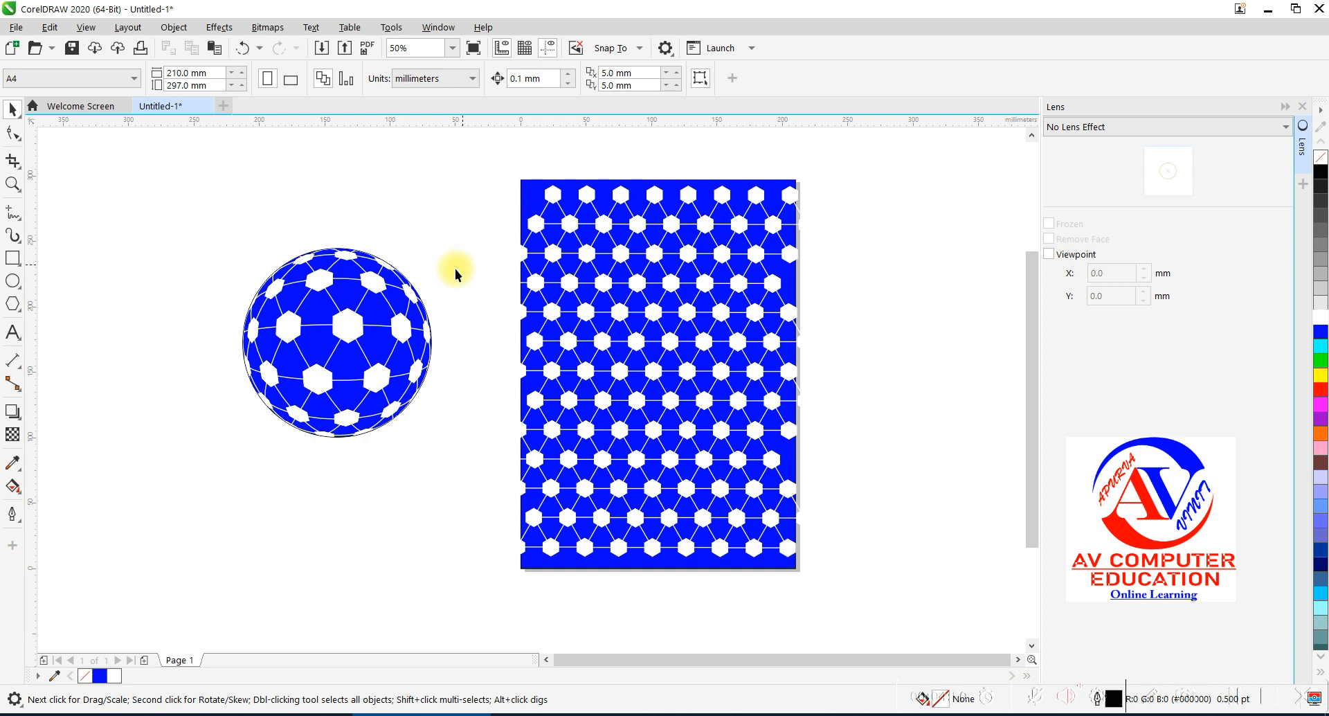
Try the blue ball with no outlines, and settle on Hairline as its outline width
{"action": "left_click_drag", "start_coordinate": [183, 222], "coordinate": [462, 461]}
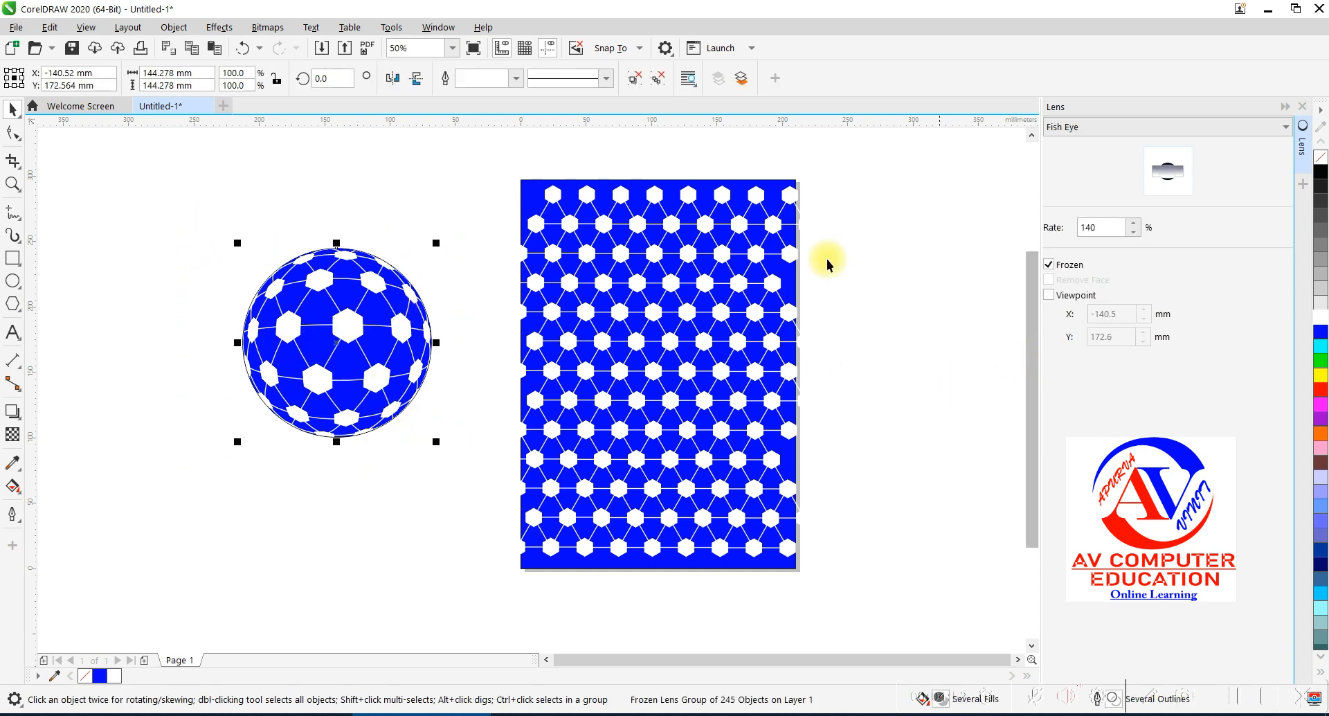
{"action": "left_click", "coordinate": [516, 78]}
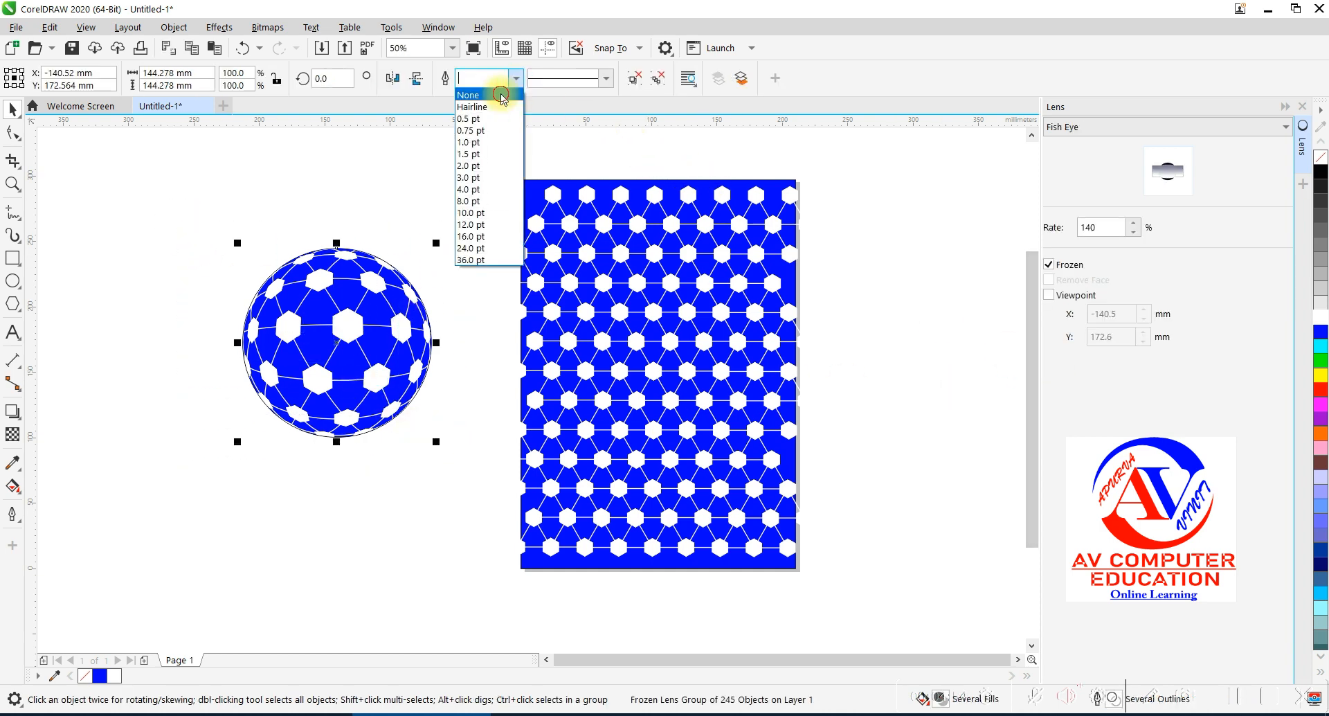
{"action": "left_click", "coordinate": [504, 97]}
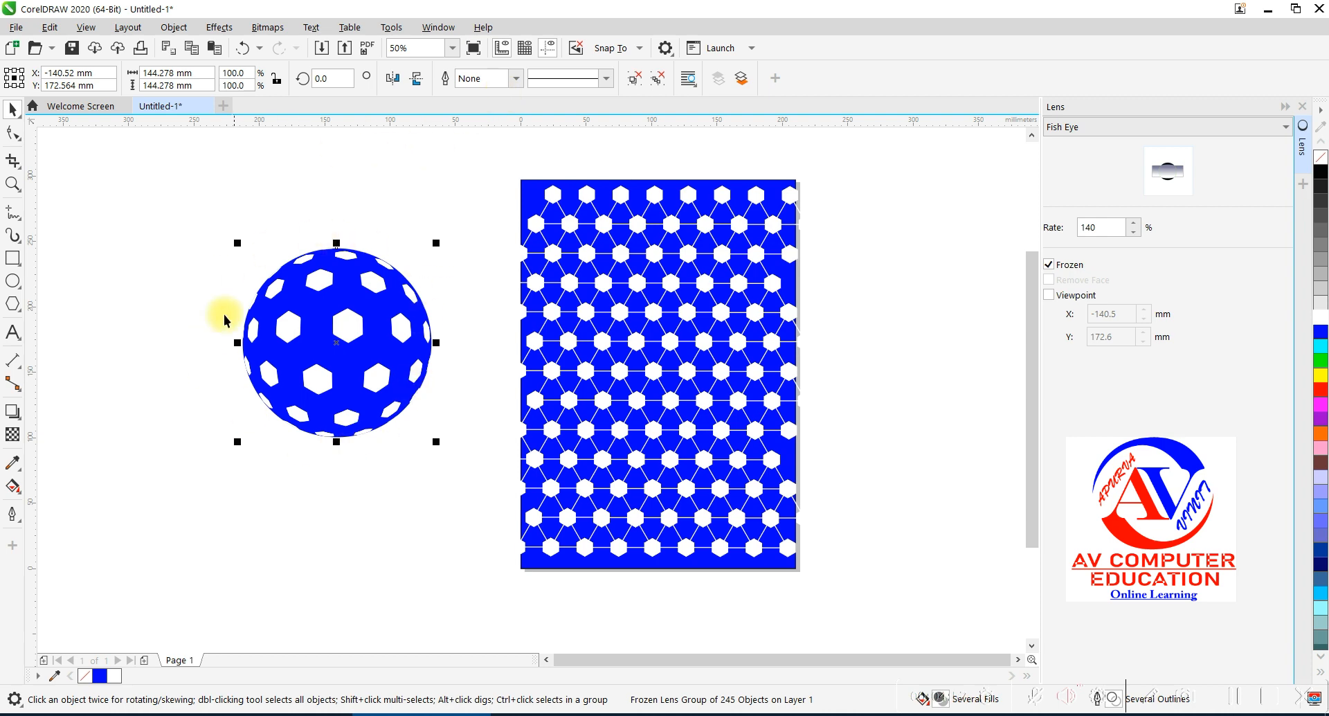
{"action": "left_click", "coordinate": [516, 79]}
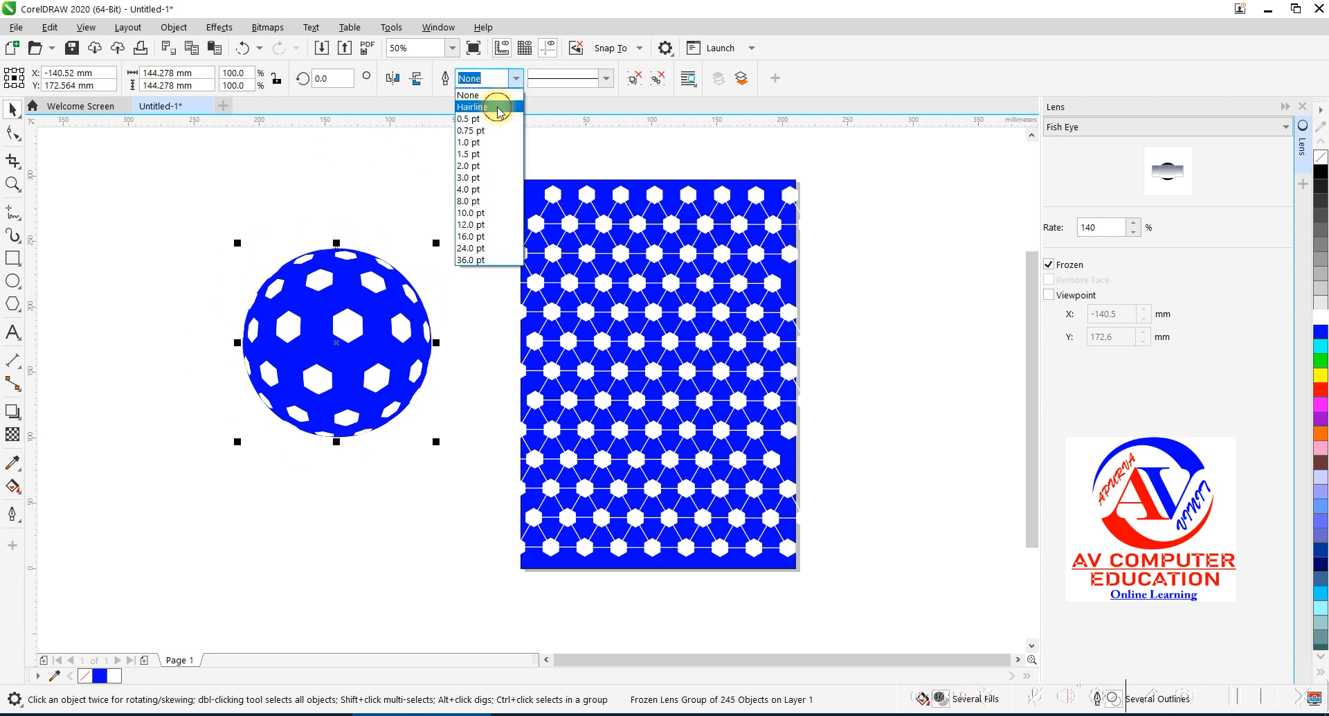
{"action": "left_click", "coordinate": [497, 107]}
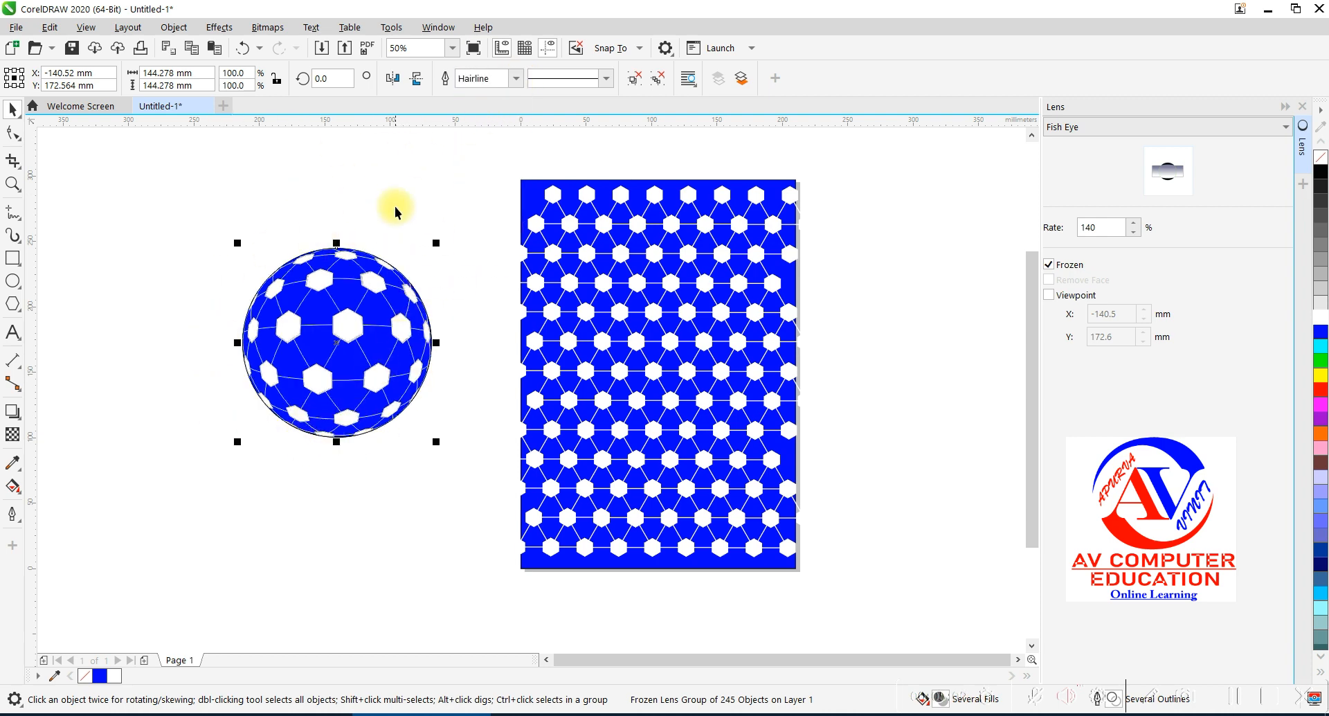
{"action": "left_click", "coordinate": [405, 275]}
{"action": "left_click", "coordinate": [394, 273]}
{"action": "left_click", "coordinate": [484, 308]}
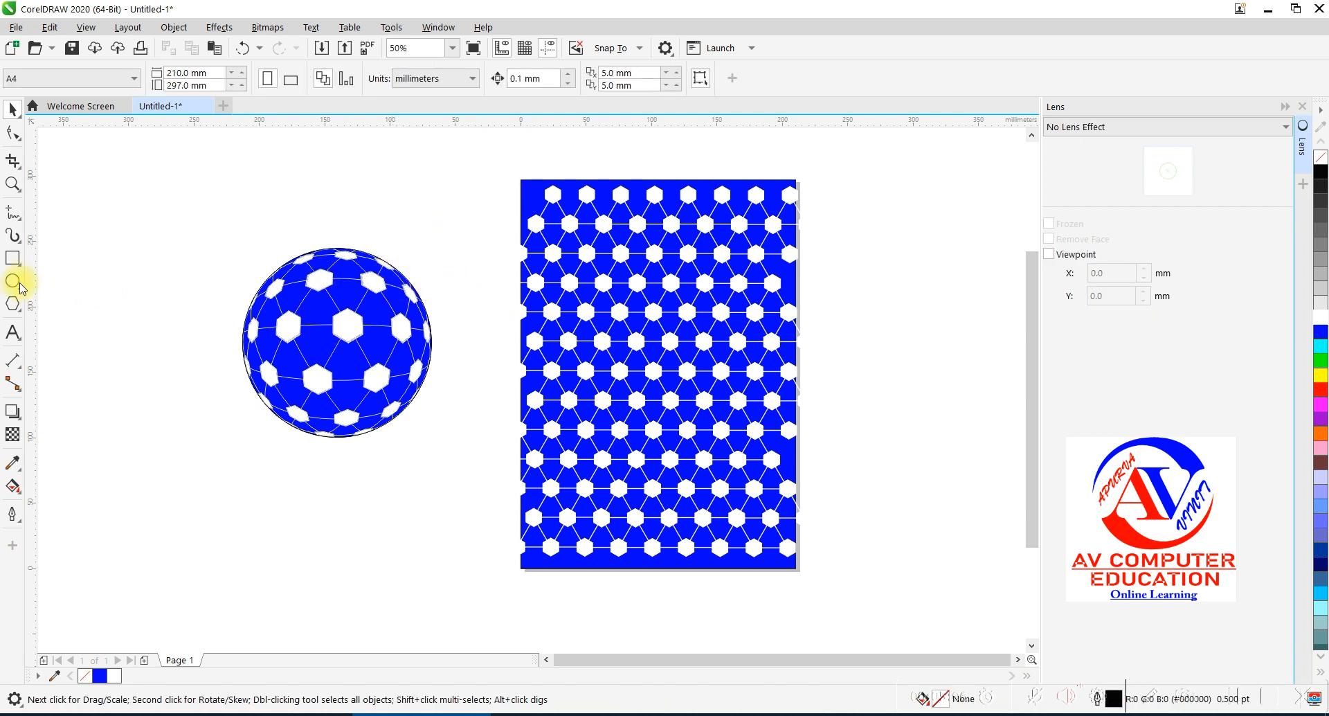
Fill the page-sized background rectangle behind the pattern with red
{"action": "left_click", "coordinate": [523, 185]}
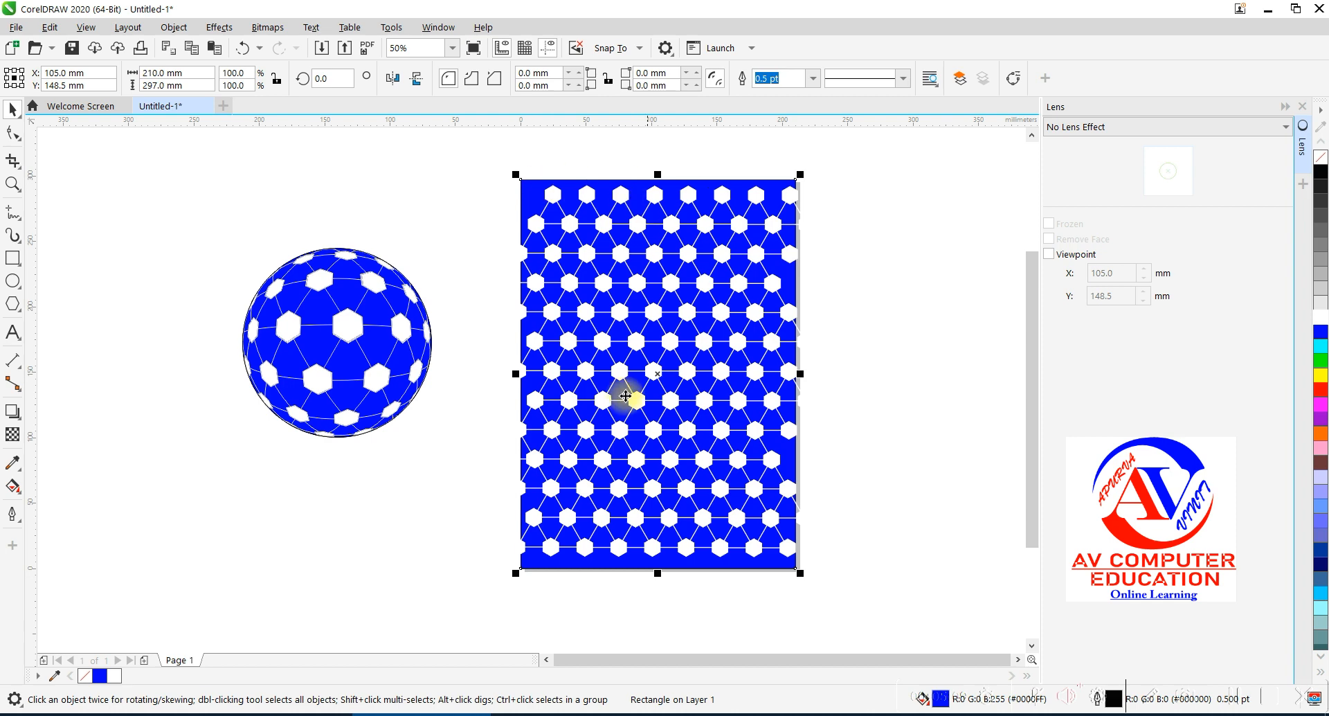
{"action": "left_click", "coordinate": [1321, 392]}
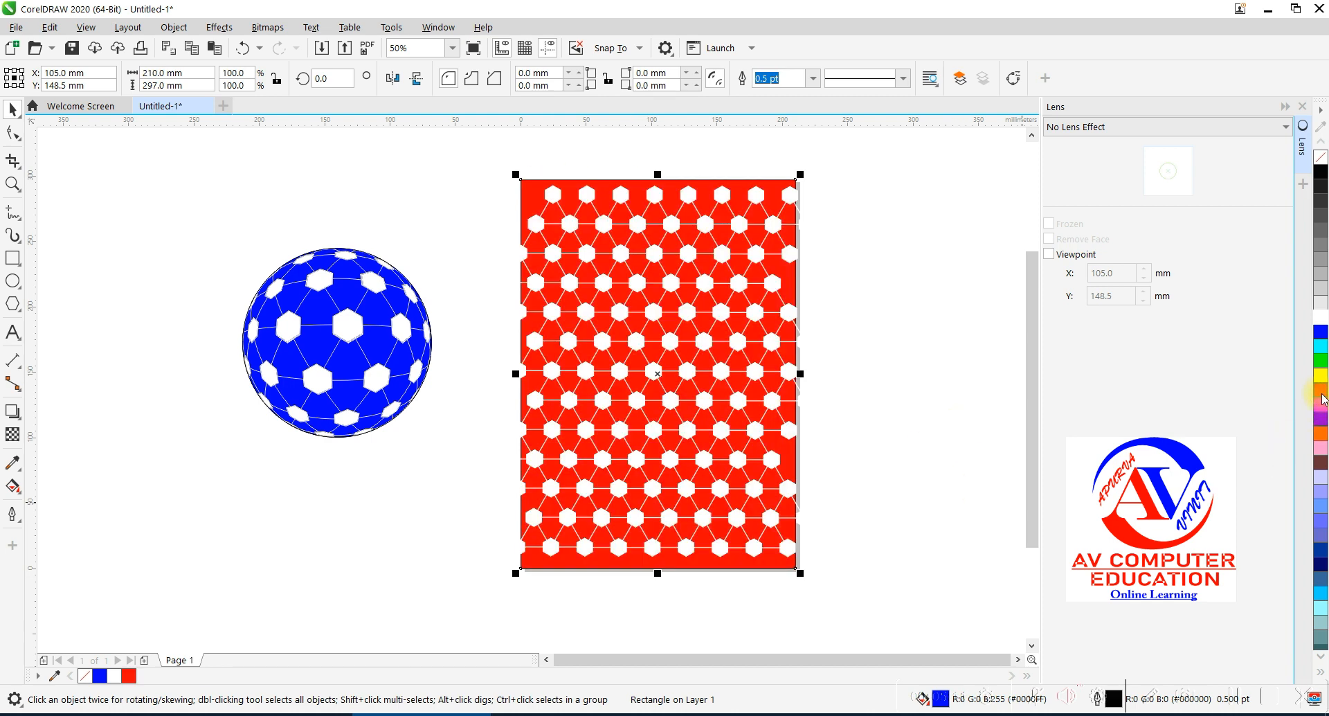
{"action": "left_click", "coordinate": [845, 395]}
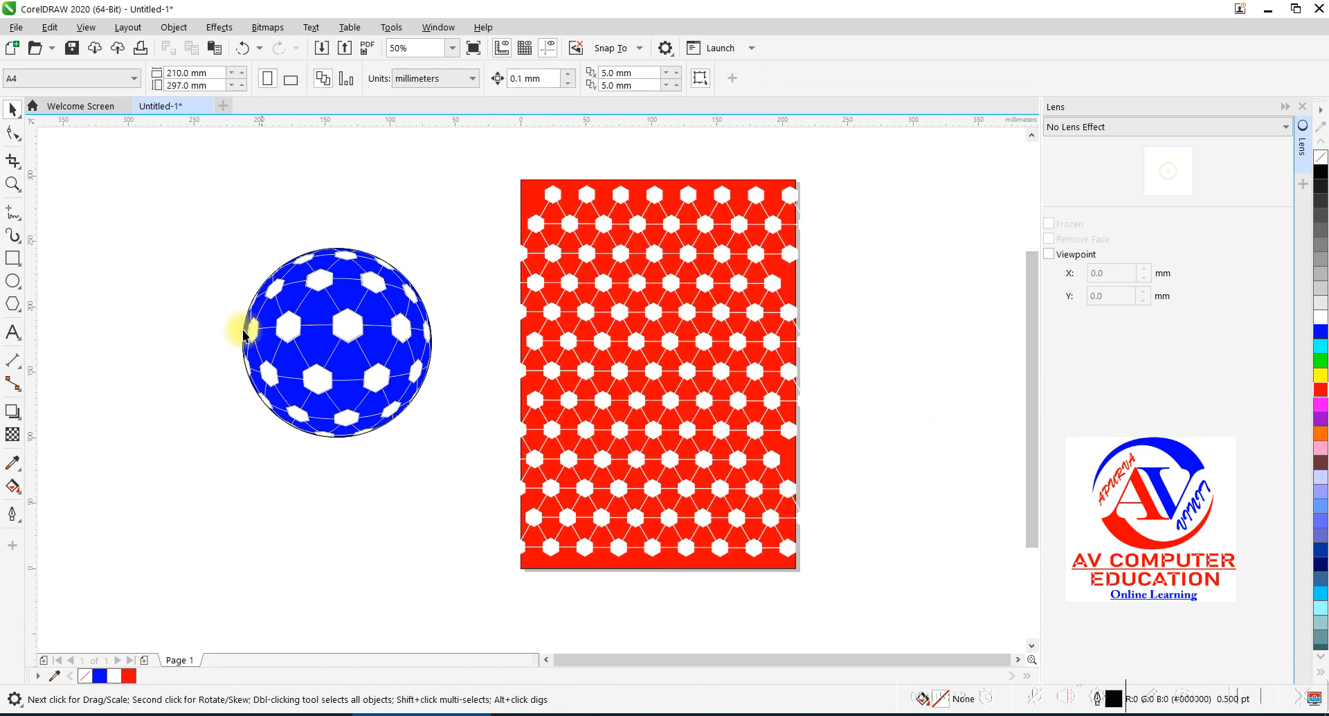
Draw a circle about 138 mm in diameter over the middle of the red pattern and make its fill and outline white
{"action": "left_click", "coordinate": [13, 280]}
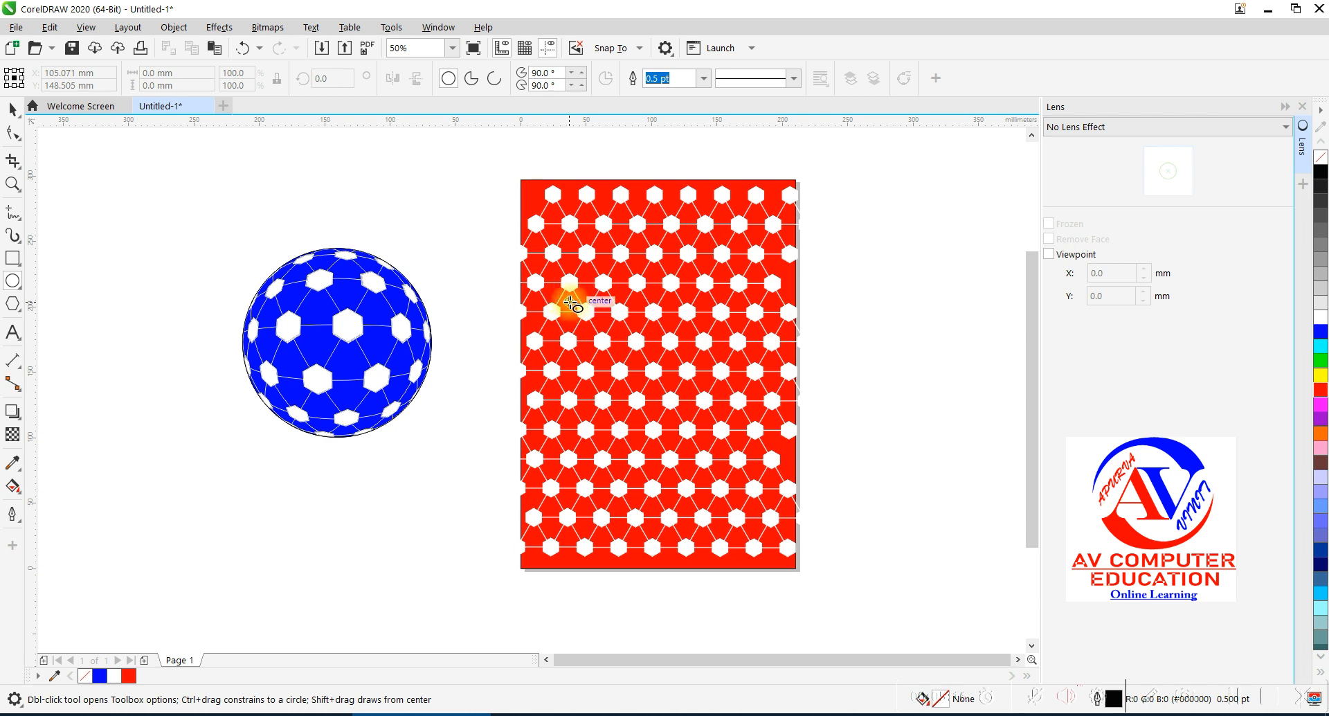
{"action": "left_click_drag", "start_coordinate": [570, 302], "coordinate": [699, 425]}
{"action": "left_click_drag", "start_coordinate": [742, 472], "coordinate": [751, 482]}
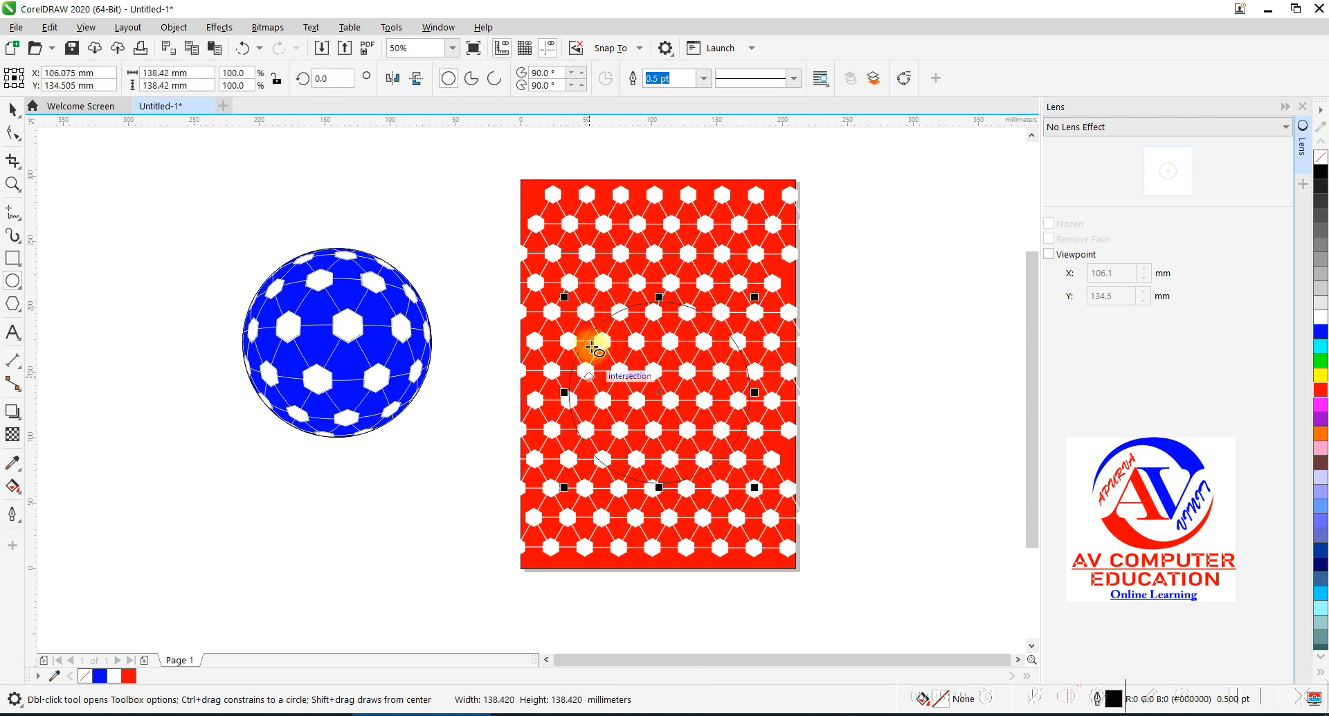
{"action": "left_click", "coordinate": [1320, 317]}
{"action": "right_click", "coordinate": [1321, 319]}
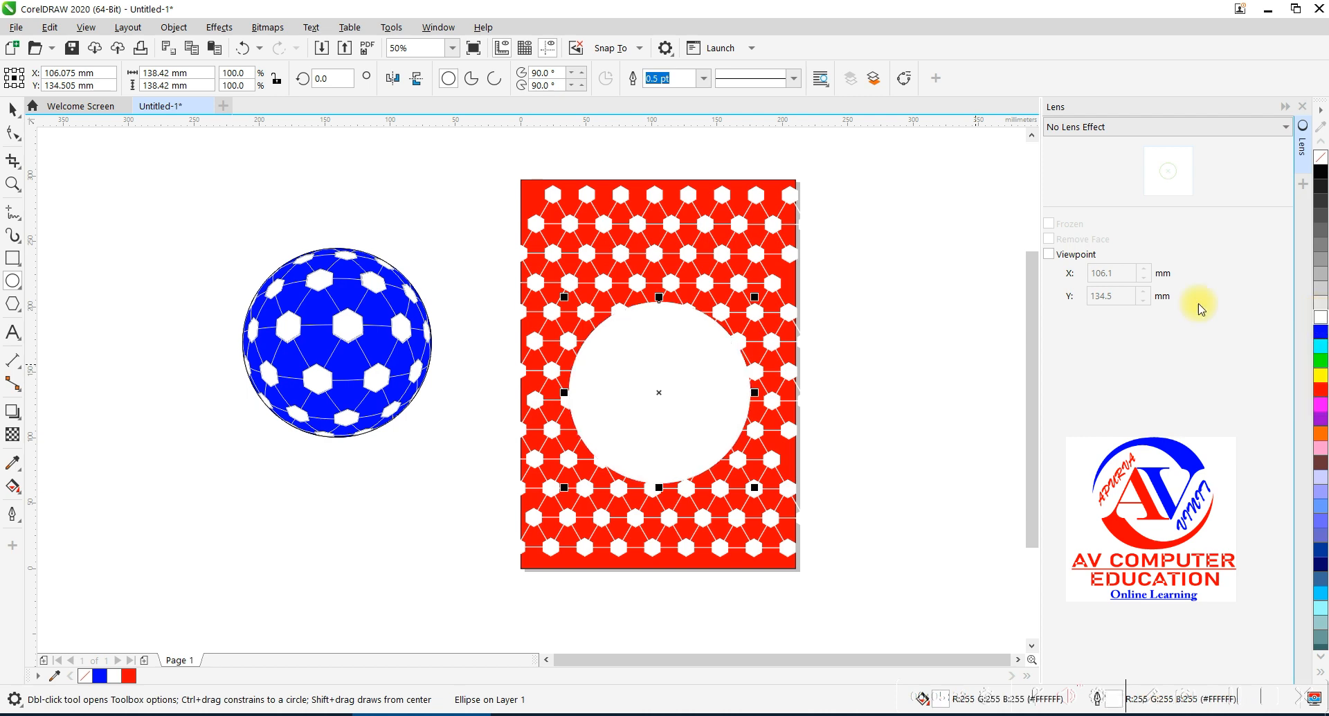
Apply a Fish Eye lens with a rate of 140% to the new circle and freeze it
{"action": "left_click", "coordinate": [13, 109]}
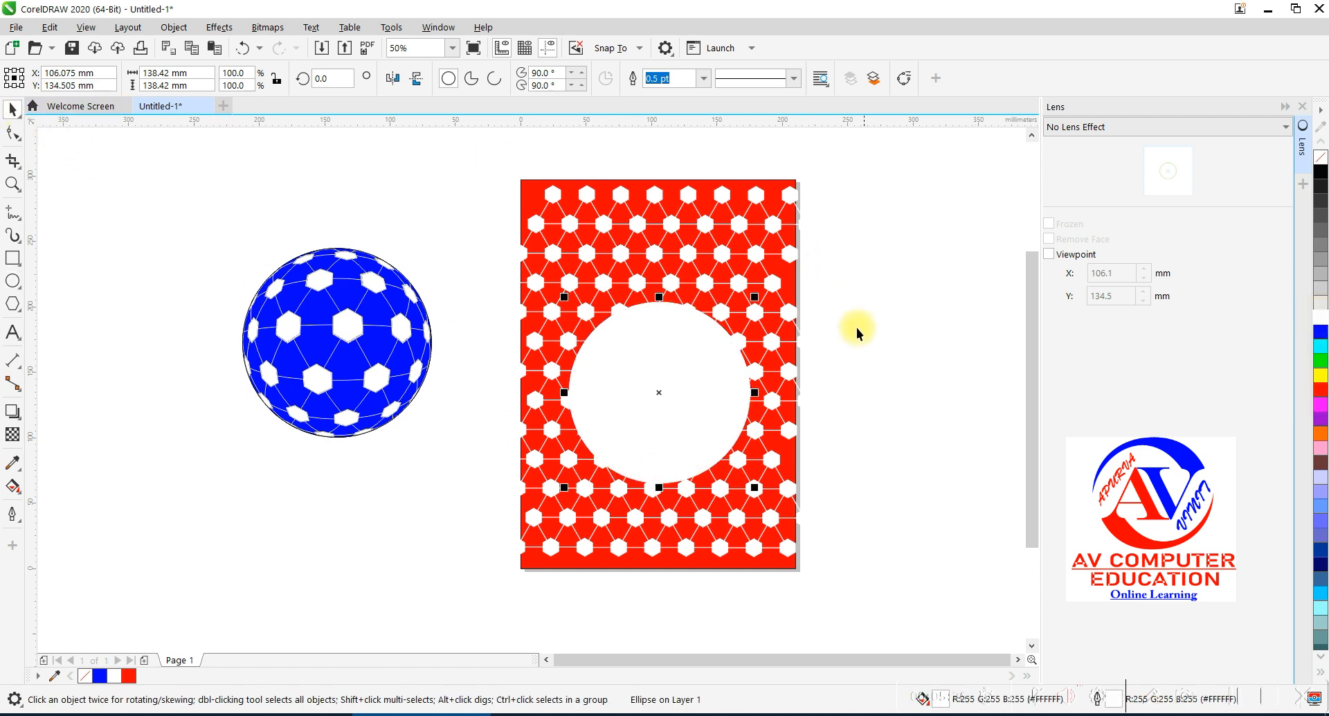
{"action": "left_click", "coordinate": [1092, 127]}
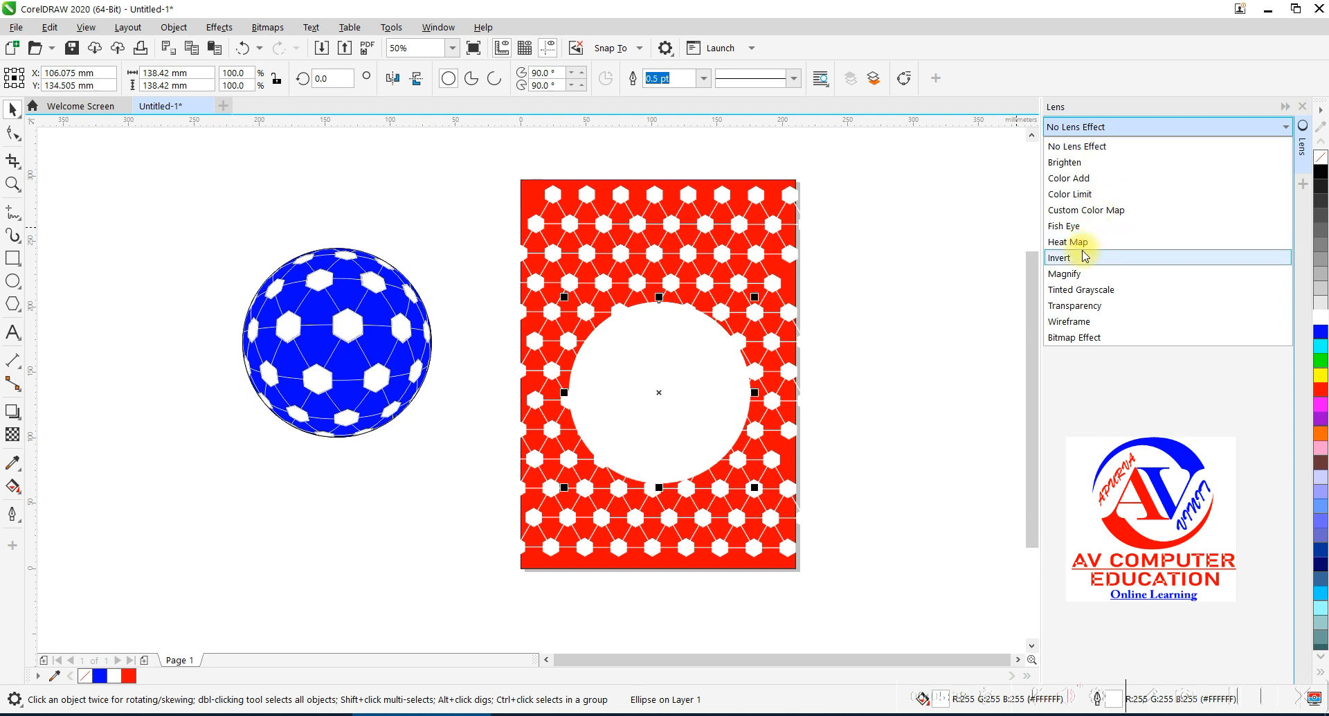
{"action": "left_click", "coordinate": [1083, 220]}
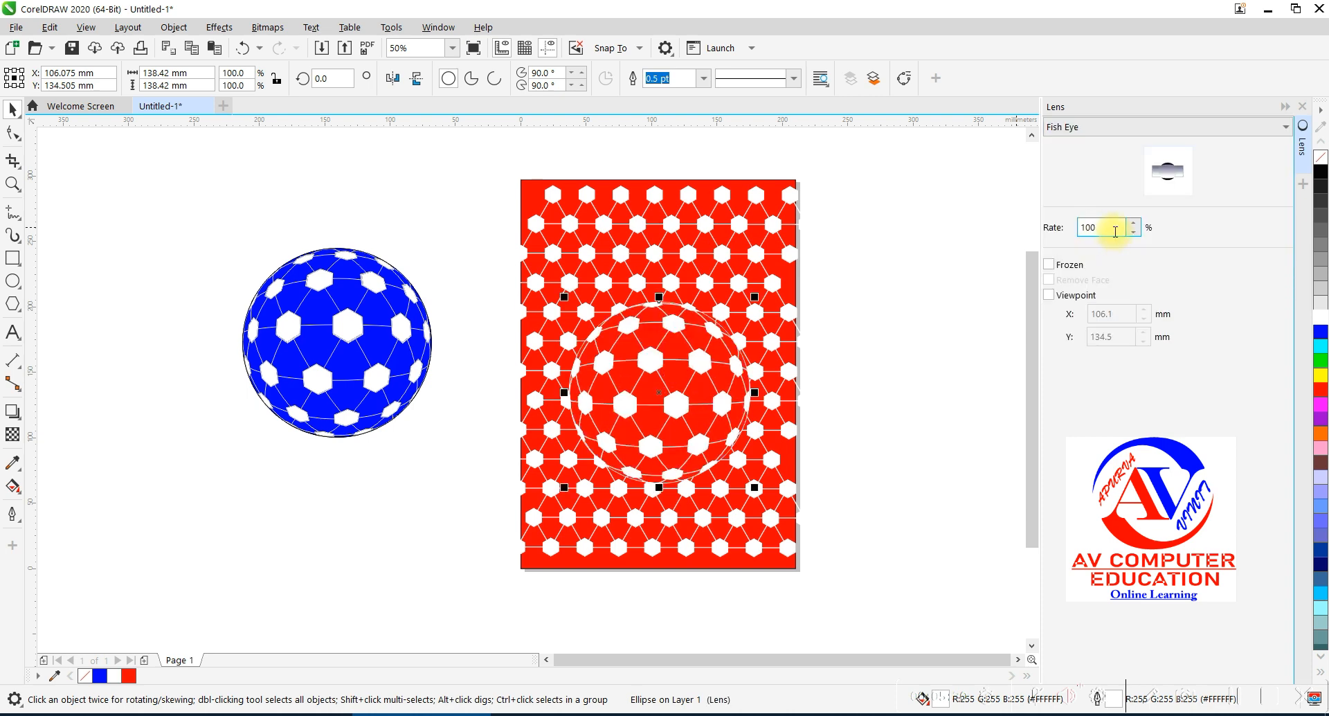
{"action": "left_click", "coordinate": [1135, 225]}
{"action": "left_click", "coordinate": [1135, 224]}
{"action": "left_click", "coordinate": [1135, 224]}
{"action": "left_click", "coordinate": [1135, 224]}
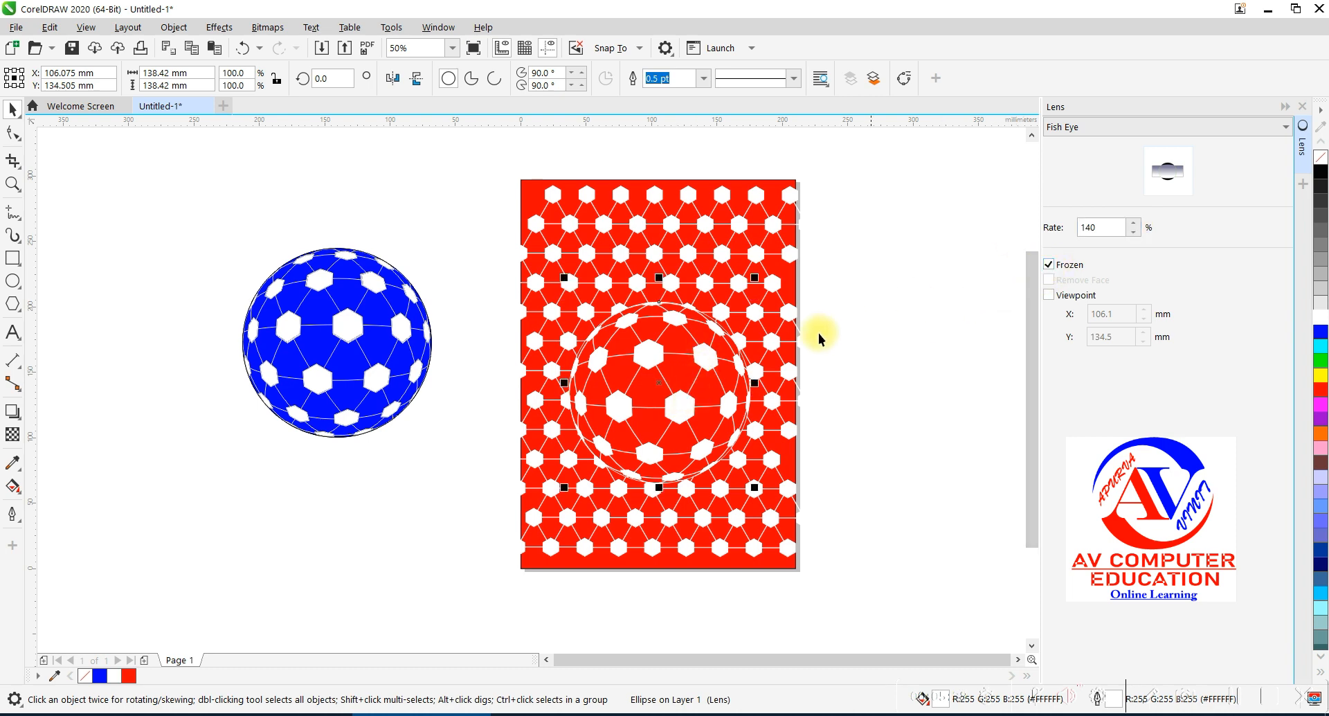
Move the frozen red lens ball off the page to the empty area below the blue ball
{"action": "left_click", "coordinate": [657, 416]}
{"action": "left_click_drag", "start_coordinate": [671, 389], "coordinate": [338, 543]}
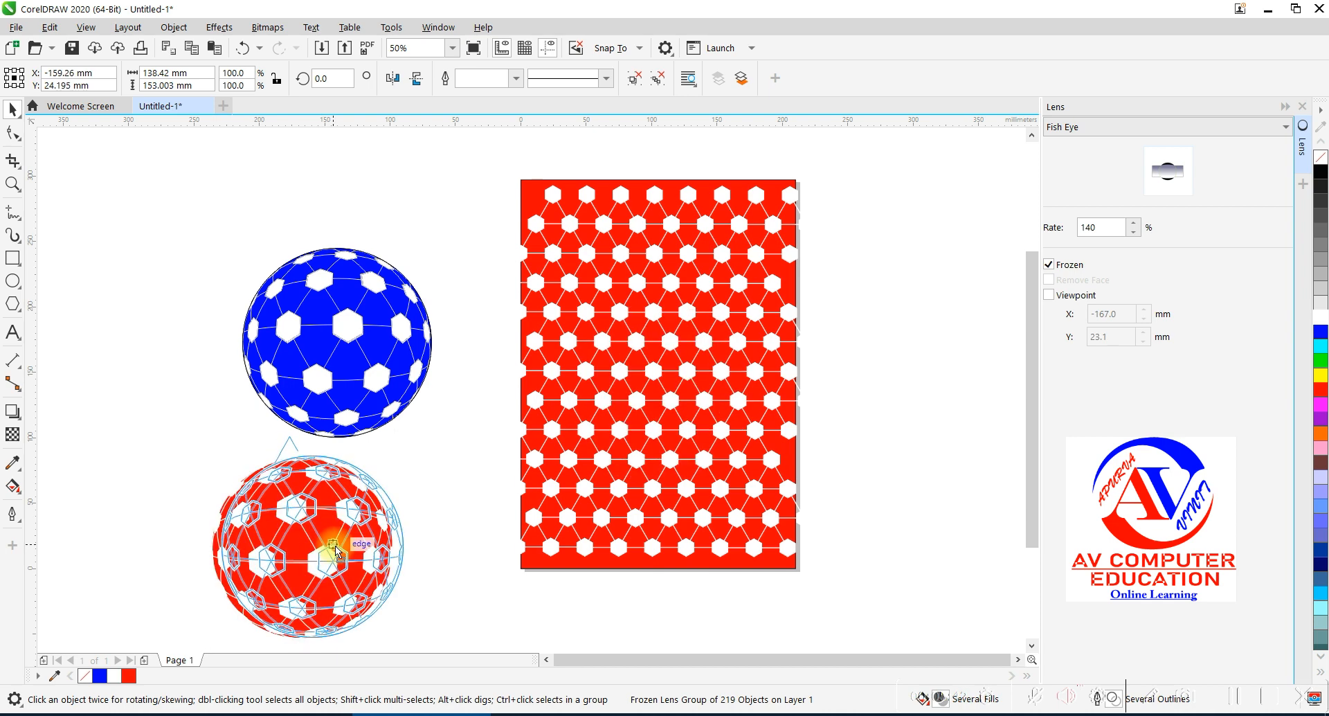
{"action": "left_click_drag", "start_coordinate": [338, 544], "coordinate": [334, 546]}
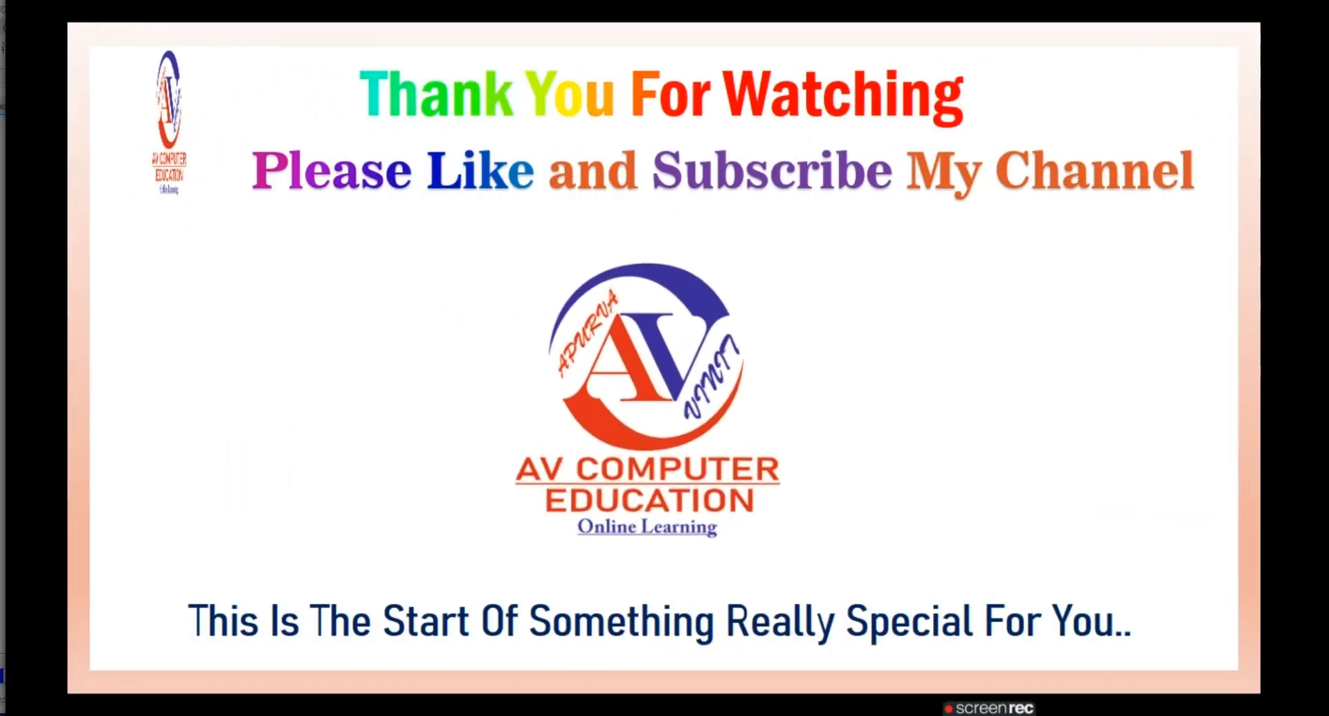